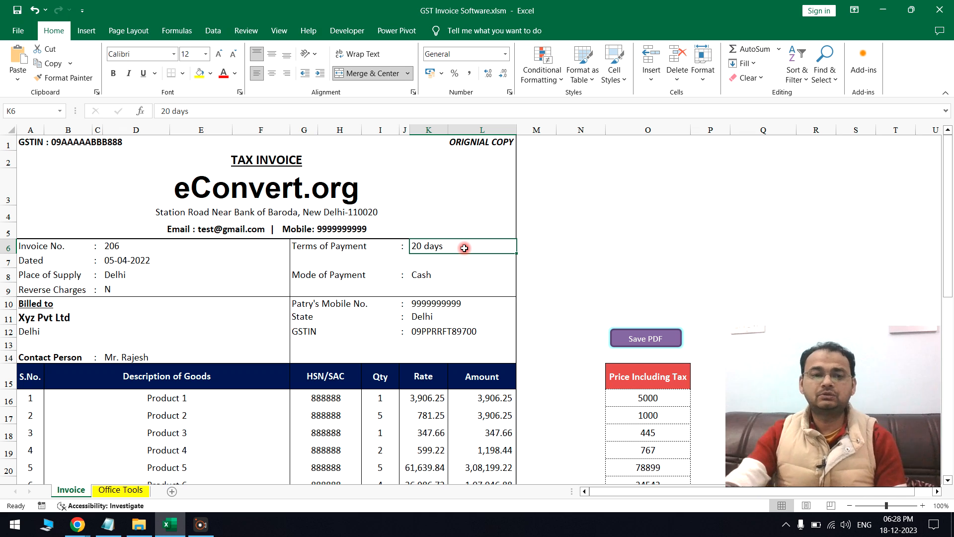
{"action": "left_click", "coordinate": [602, 209]}
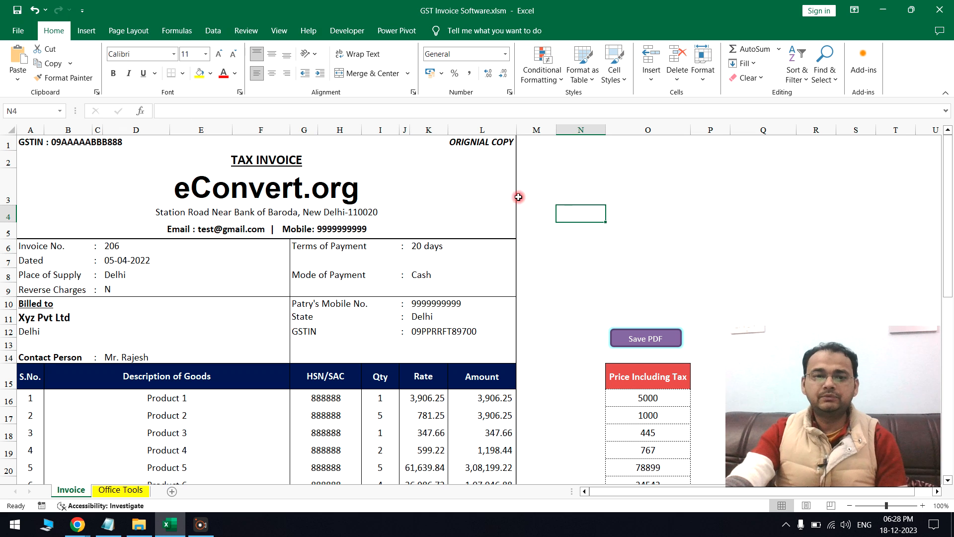
{"action": "left_click_drag", "start_coordinate": [905, 457], "coordinate": [896, 145]}
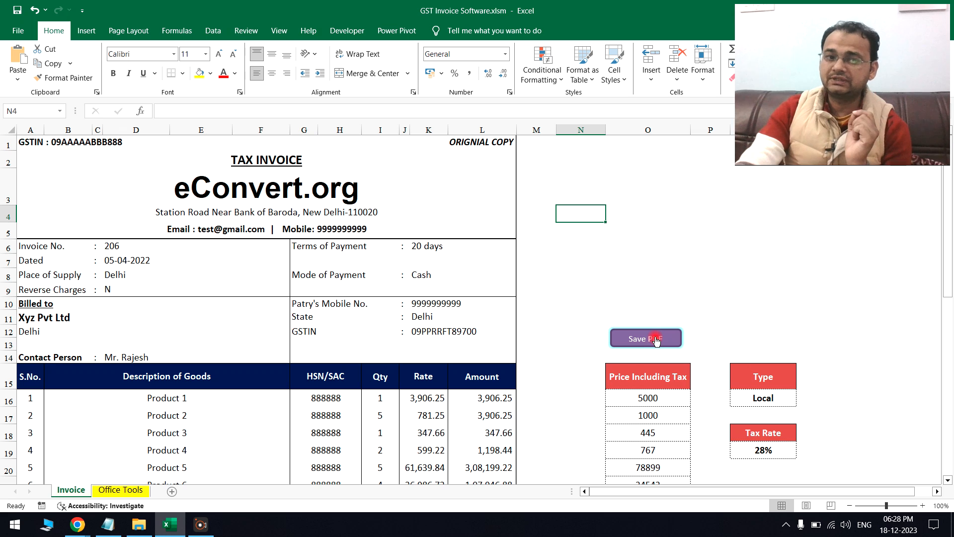
{"action": "left_click", "coordinate": [126, 245]}
{"action": "left_click_drag", "start_coordinate": [96, 244], "coordinate": [62, 244]}
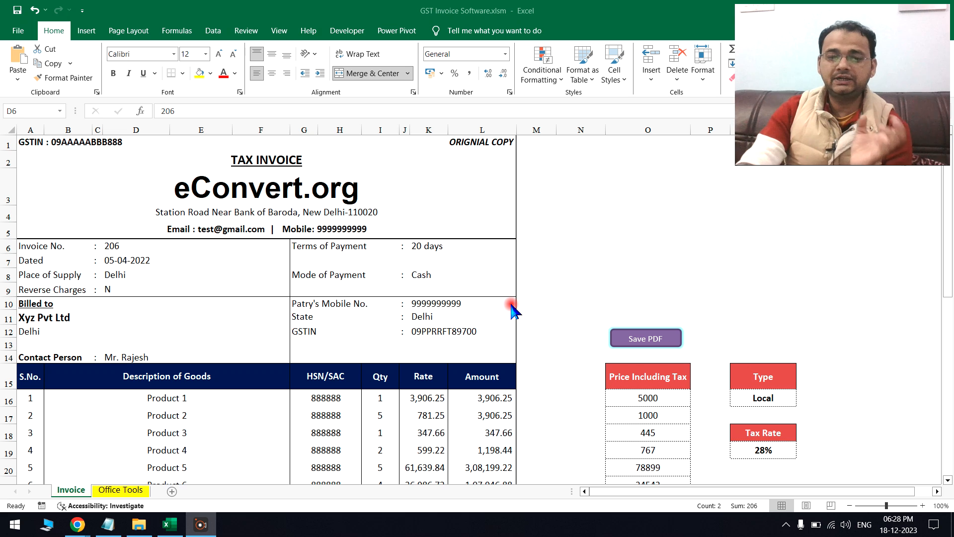
- Switch to File Explorer and open Invoice No 206.pdf from the Invoice PDF folder on New Volume (D:)
{"action": "left_click", "coordinate": [139, 527]}
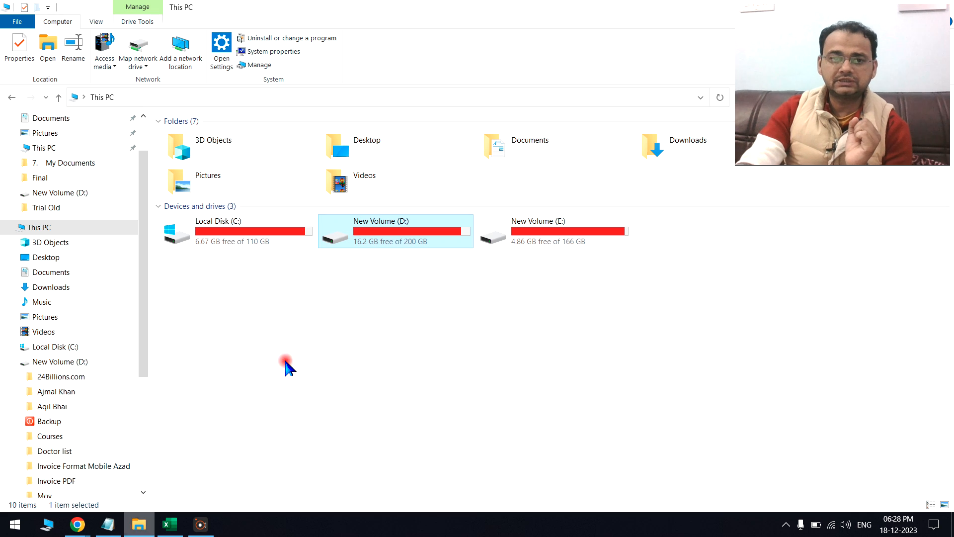
{"action": "double_click", "coordinate": [402, 239]}
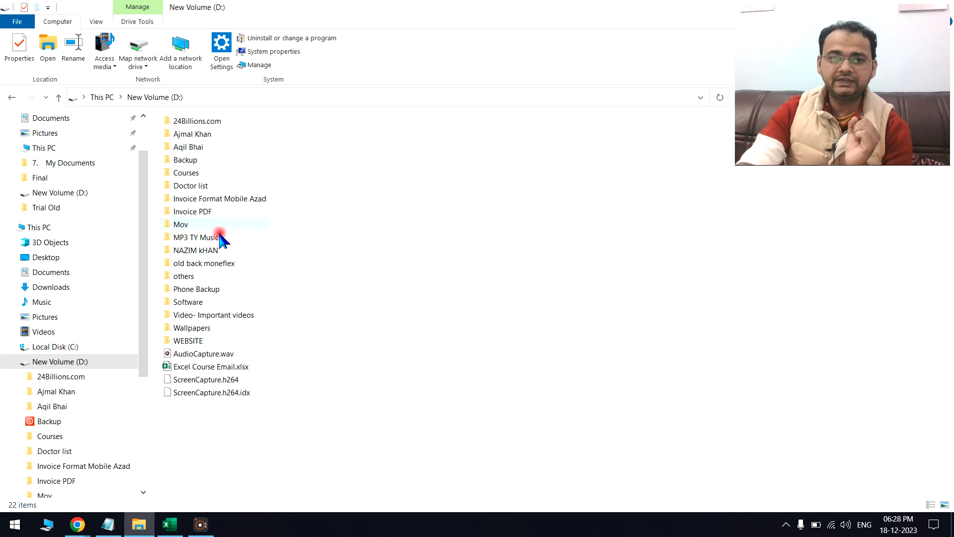
{"action": "double_click", "coordinate": [191, 213]}
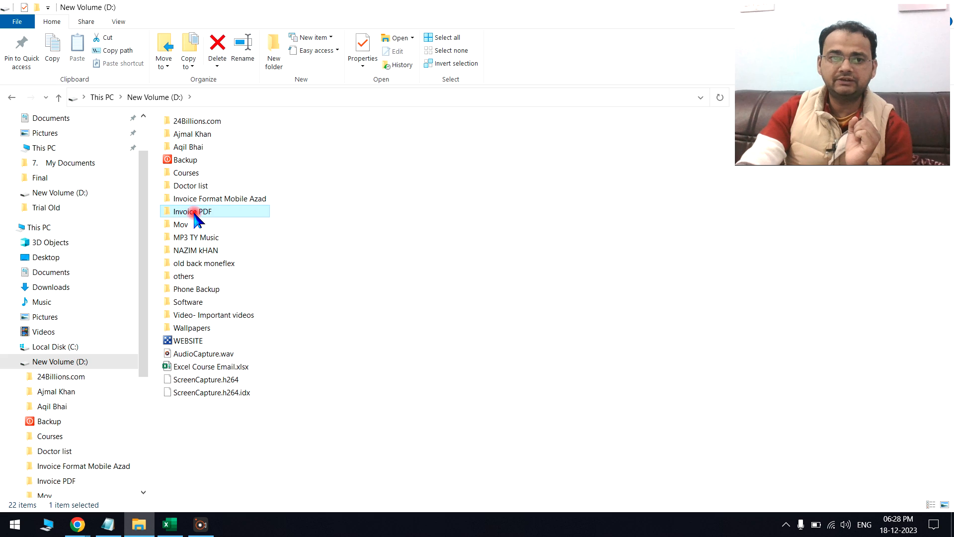
{"action": "left_click", "coordinate": [207, 137]}
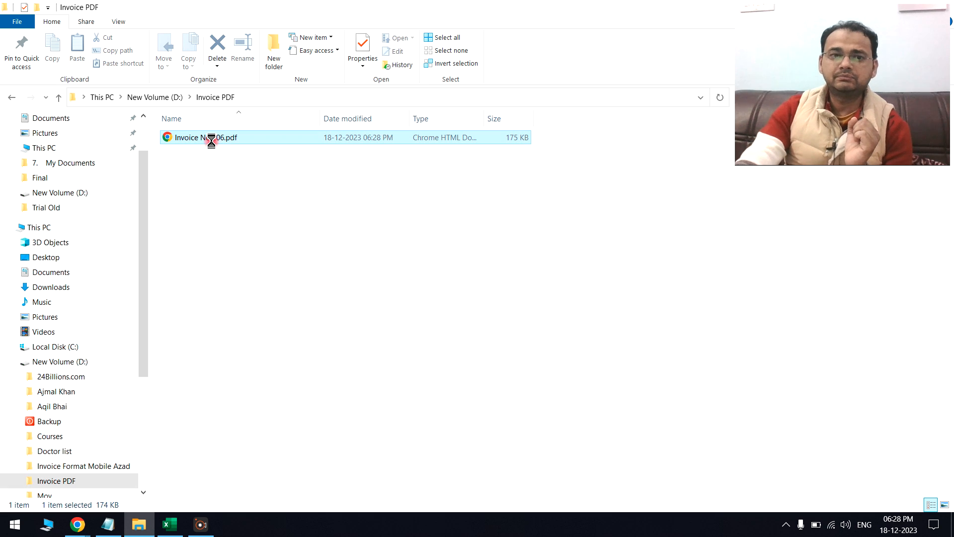
- Switch back to the GST Invoice Software workbook in Excel and set the invoice number to 207
{"action": "left_click", "coordinate": [170, 524]}
{"action": "left_click", "coordinate": [126, 246]}
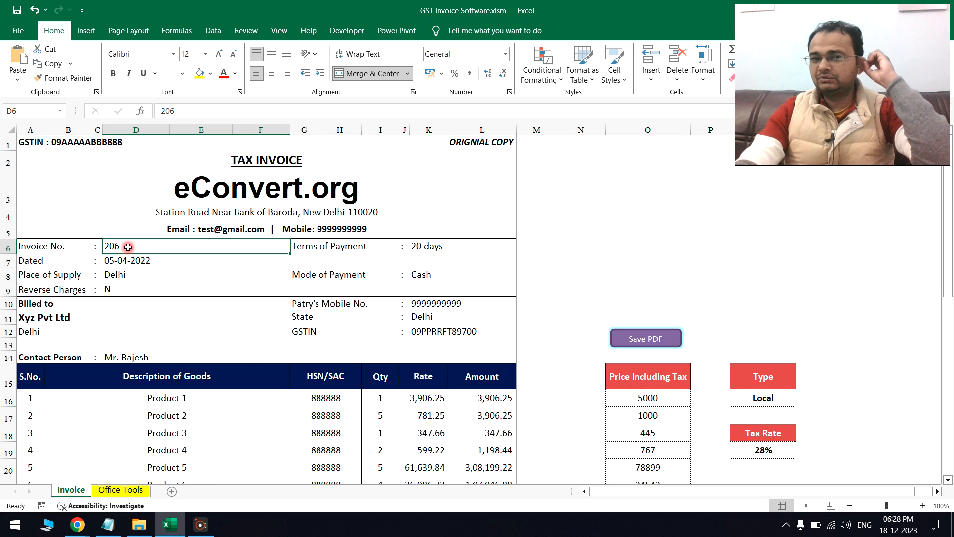
{"action": "double_click", "coordinate": [128, 246]}
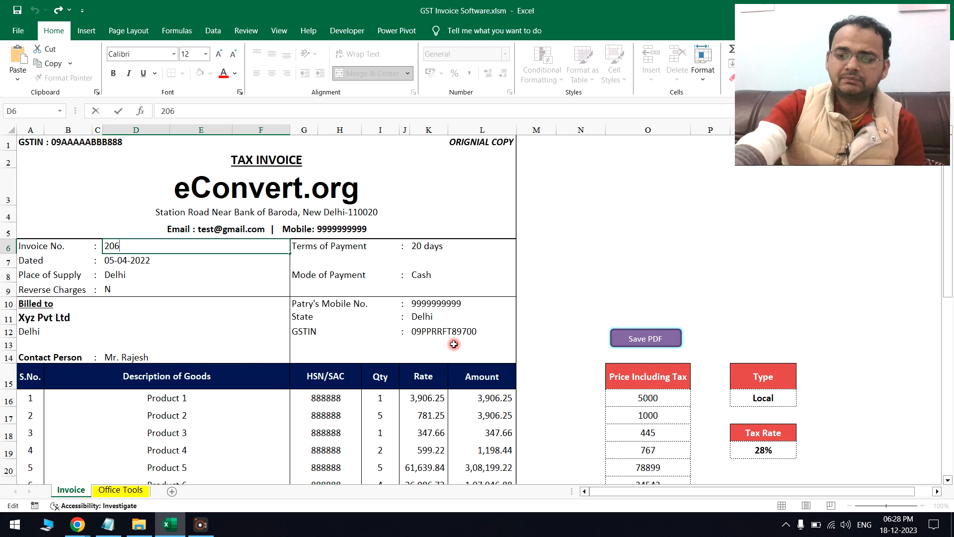
{"action": "key", "text": "Return"}
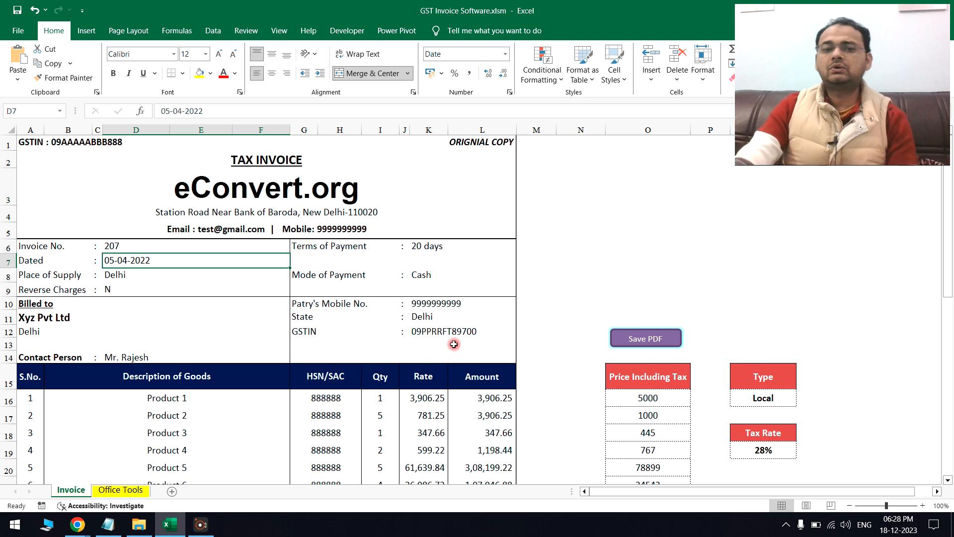
- Save the invoice numbered 207 as a PDF with the sheet's Save PDF macro
{"action": "left_click_drag", "start_coordinate": [150, 398], "coordinate": [354, 459]}
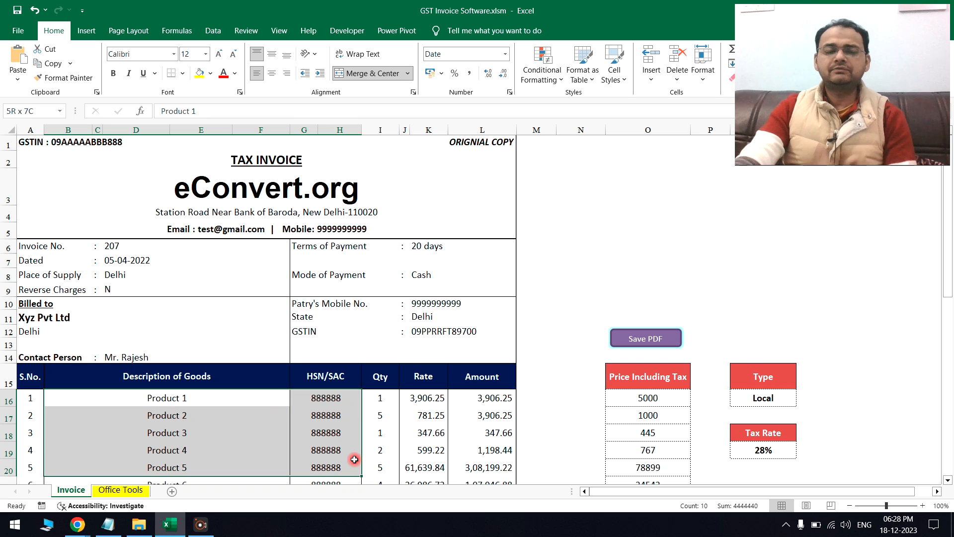
{"action": "left_click", "coordinate": [239, 398]}
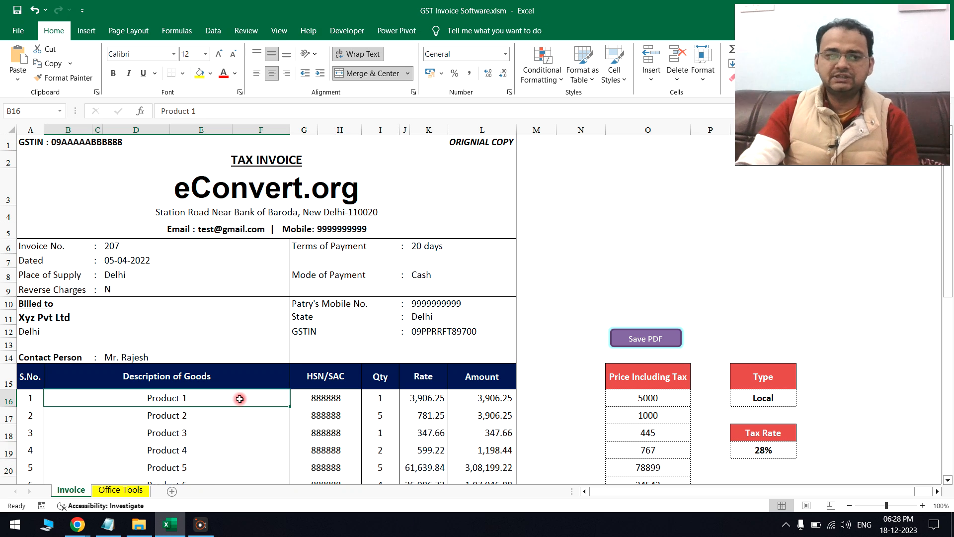
{"action": "left_click", "coordinate": [113, 247]}
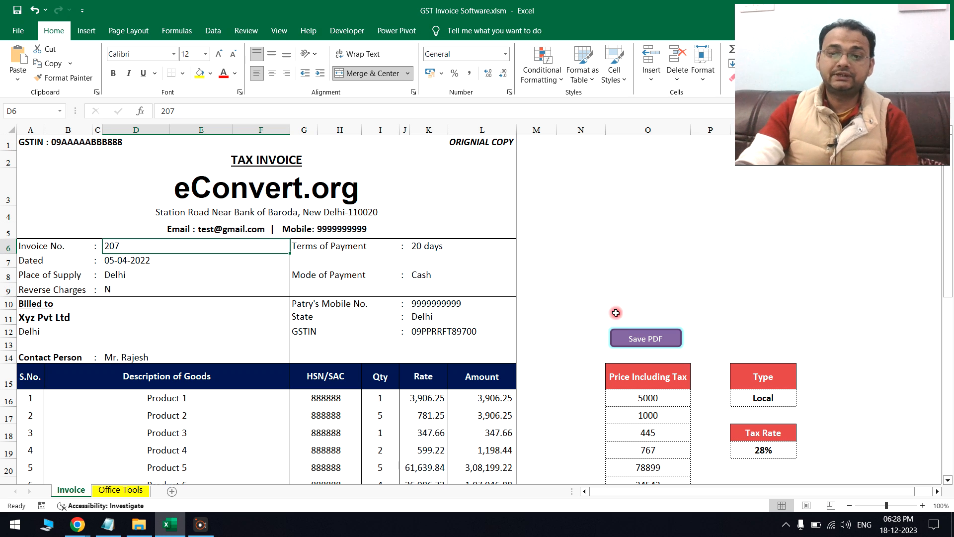
{"action": "left_click", "coordinate": [644, 343]}
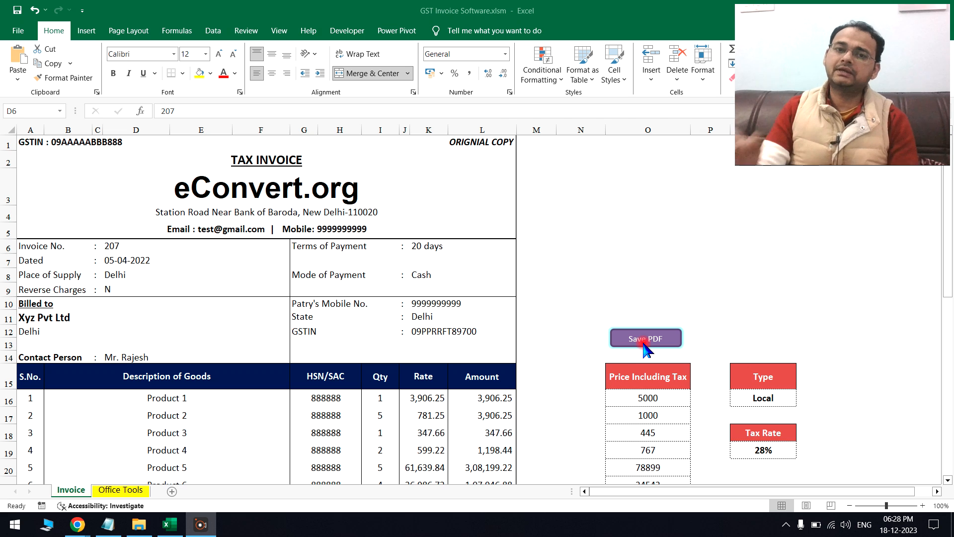
- Switch to File Explorer, open Invoice No 207.pdf from the Invoice PDF folder, and examine its invoice number and product rows
{"action": "left_click", "coordinate": [139, 524]}
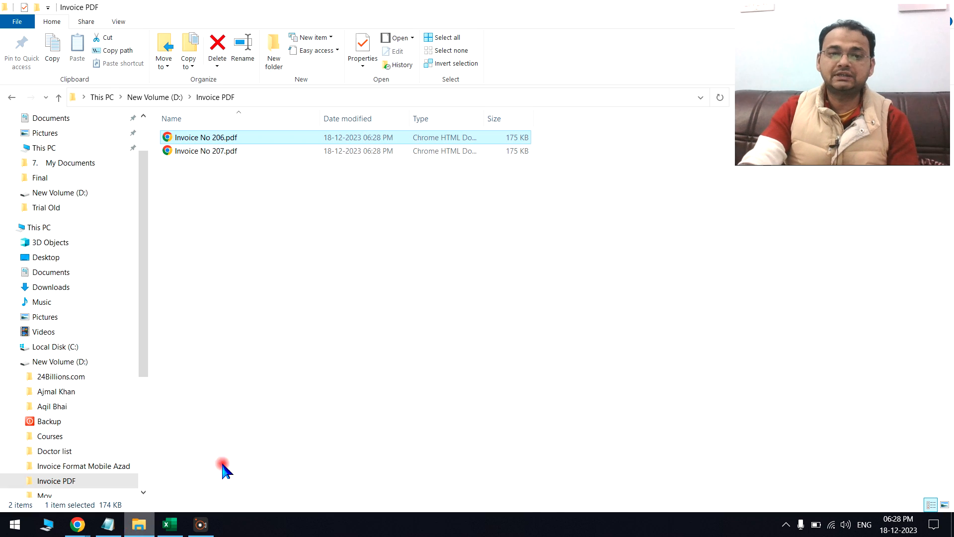
{"action": "left_click", "coordinate": [226, 151]}
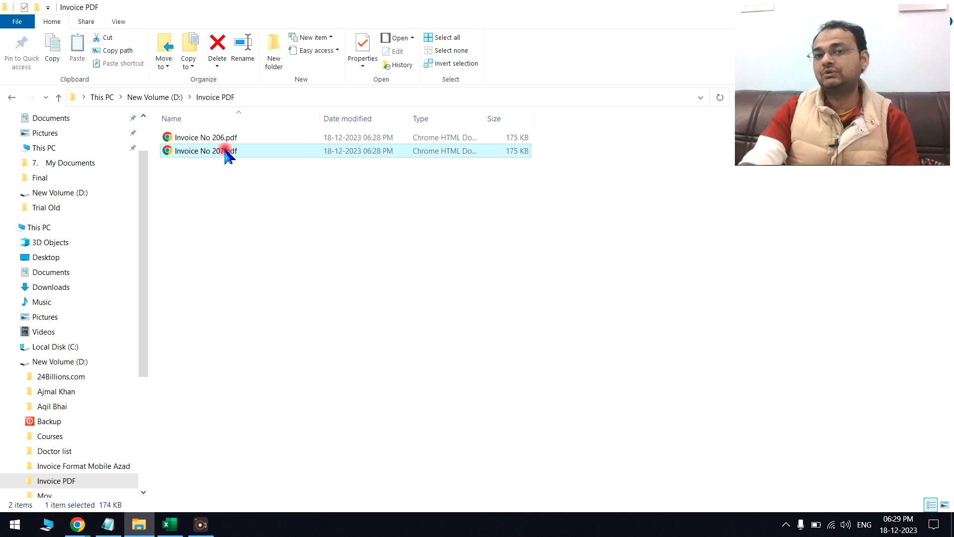
{"action": "double_click", "coordinate": [225, 150]}
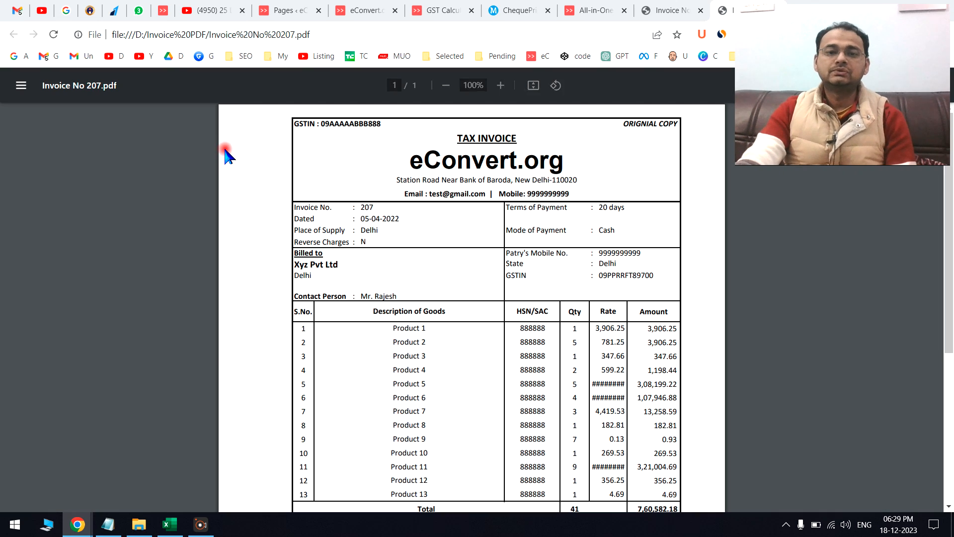
{"action": "left_click_drag", "start_coordinate": [392, 327], "coordinate": [426, 371]}
{"action": "double_click", "coordinate": [366, 209]}
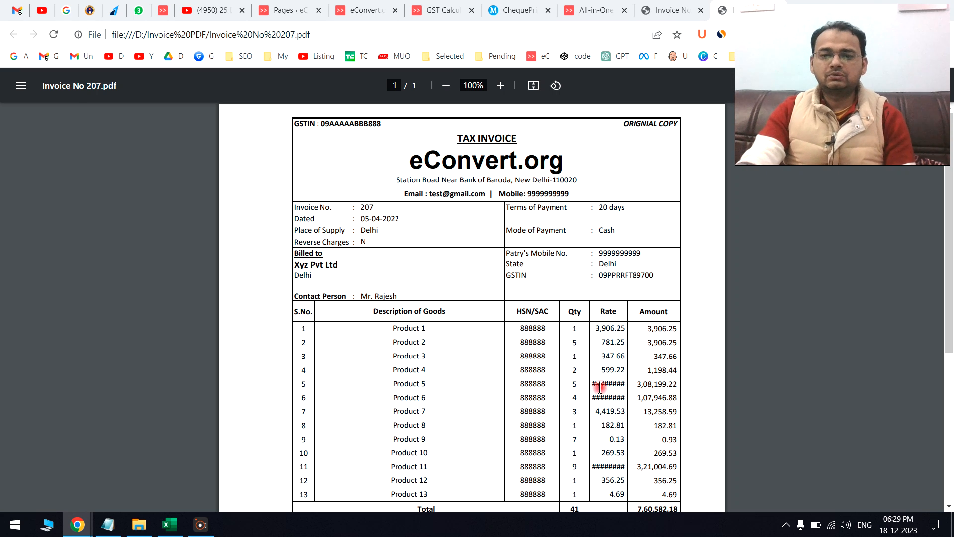
- Return to File Explorer and delete the Invoice PDF folder from New Volume (D:)
{"action": "key", "text": "alt+Tab"}
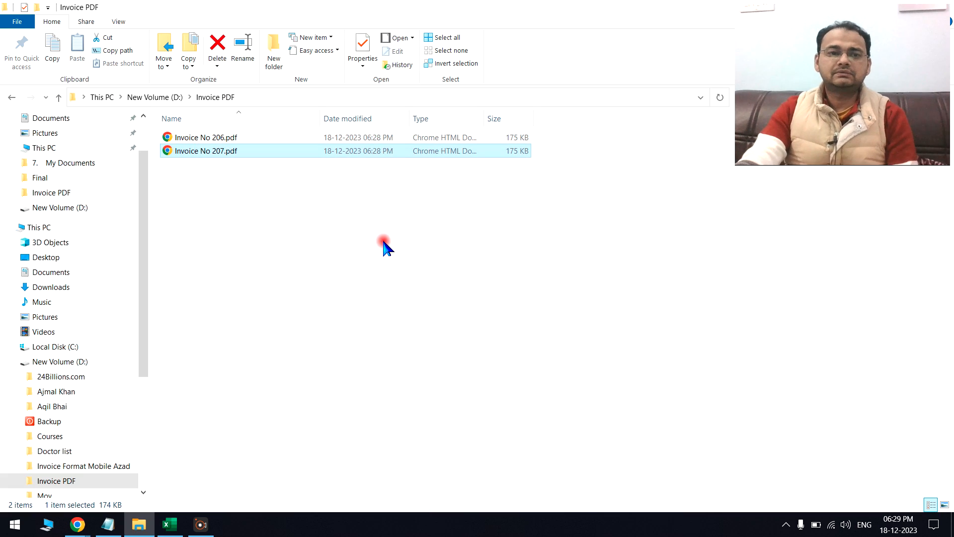
{"action": "left_click", "coordinate": [286, 189]}
{"action": "left_click_drag", "start_coordinate": [300, 240], "coordinate": [237, 141]}
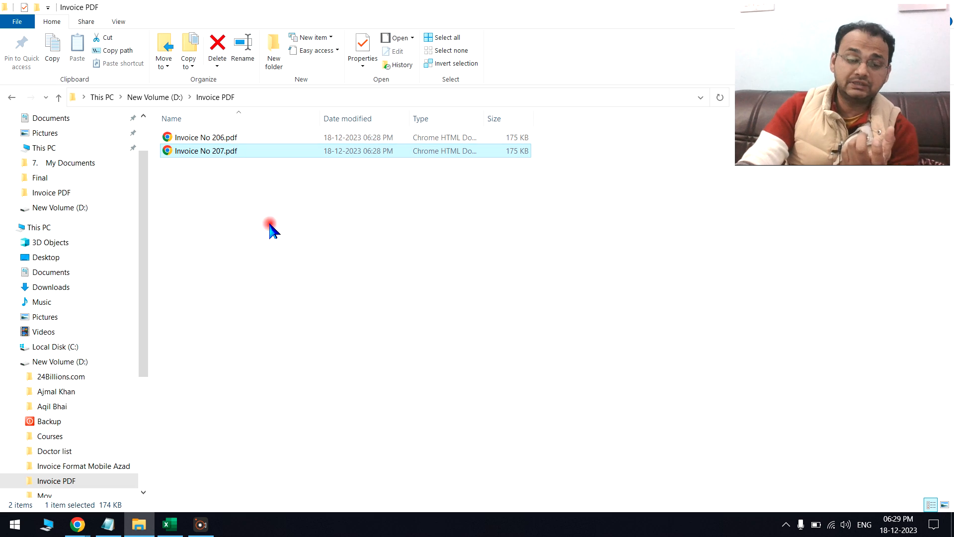
{"action": "left_click", "coordinate": [277, 260]}
{"action": "left_click", "coordinate": [177, 97]}
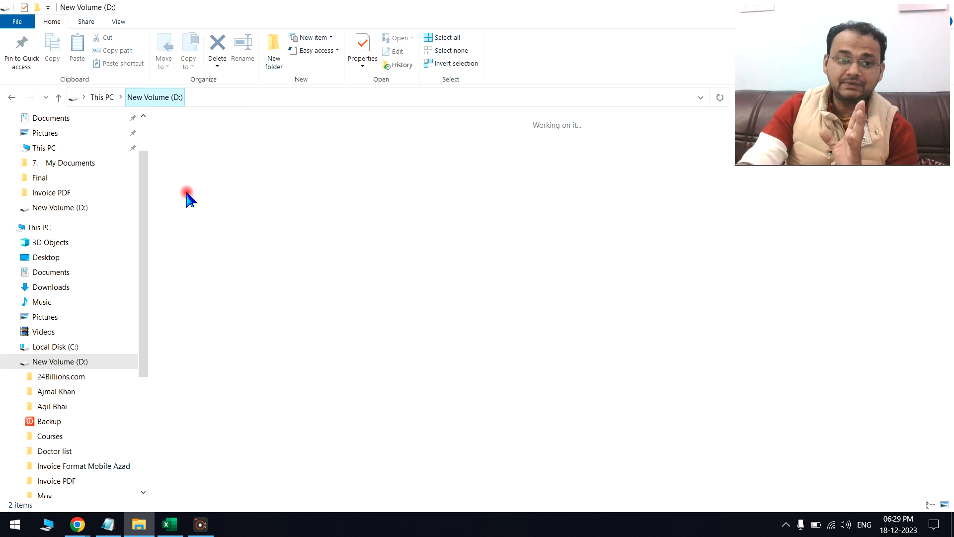
{"action": "left_click", "coordinate": [201, 211]}
{"action": "right_click", "coordinate": [201, 211]}
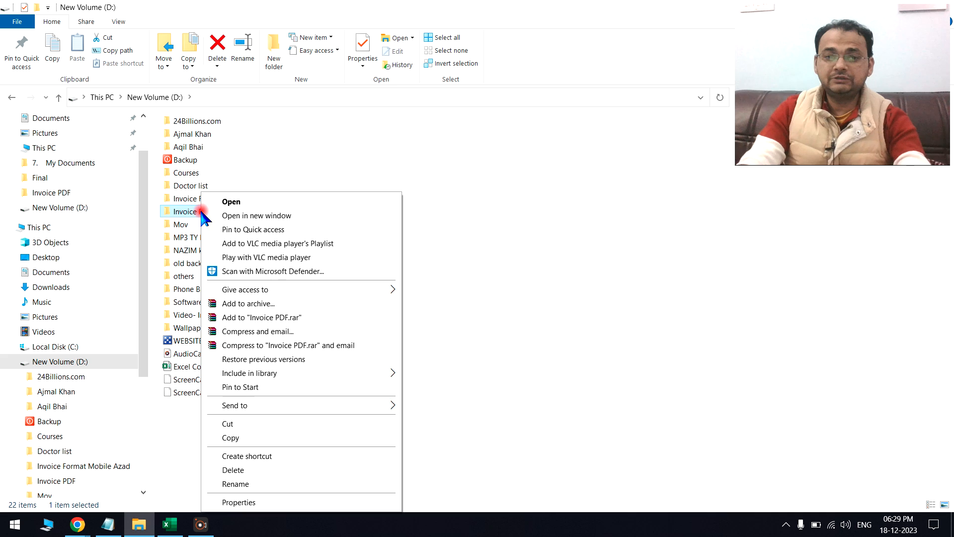
{"action": "left_click", "coordinate": [231, 472]}
{"action": "left_click", "coordinate": [512, 305]}
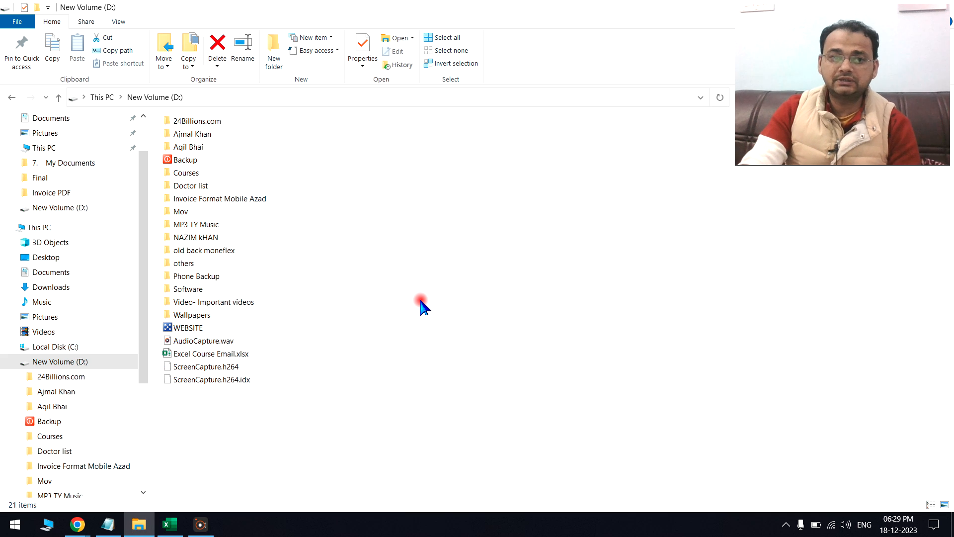
- Create a new folder named Invoice PDF on New Volume (D:)
{"action": "right_click", "coordinate": [418, 386]}
{"action": "mouse_move", "coordinate": [456, 357]}
{"action": "left_click", "coordinate": [567, 358]}
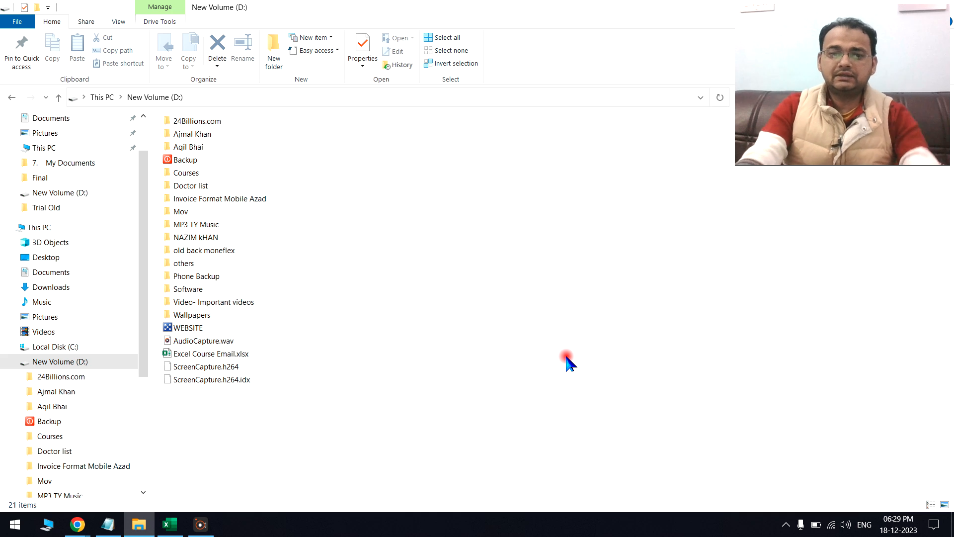
{"action": "type", "text": "INo"}
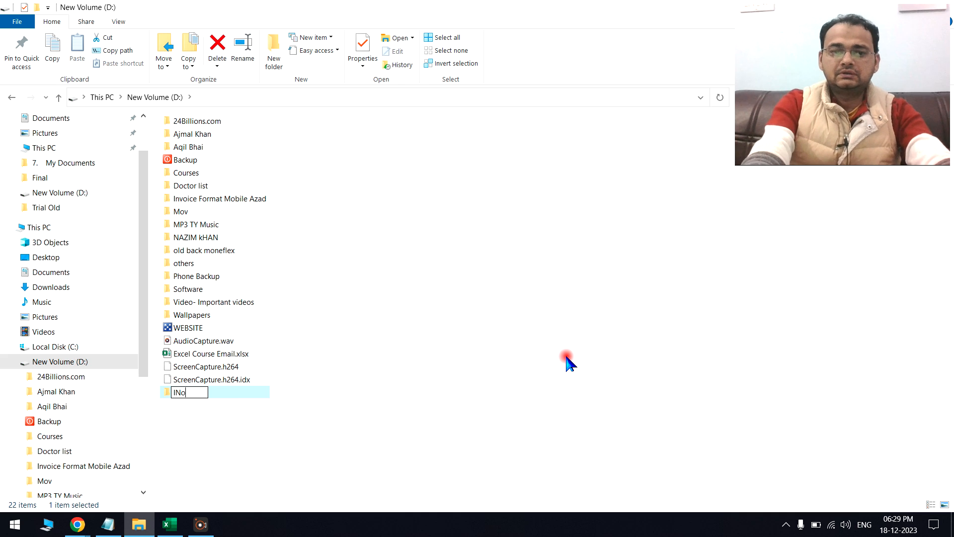
{"action": "type", "text": "ivnvoice PDF"}
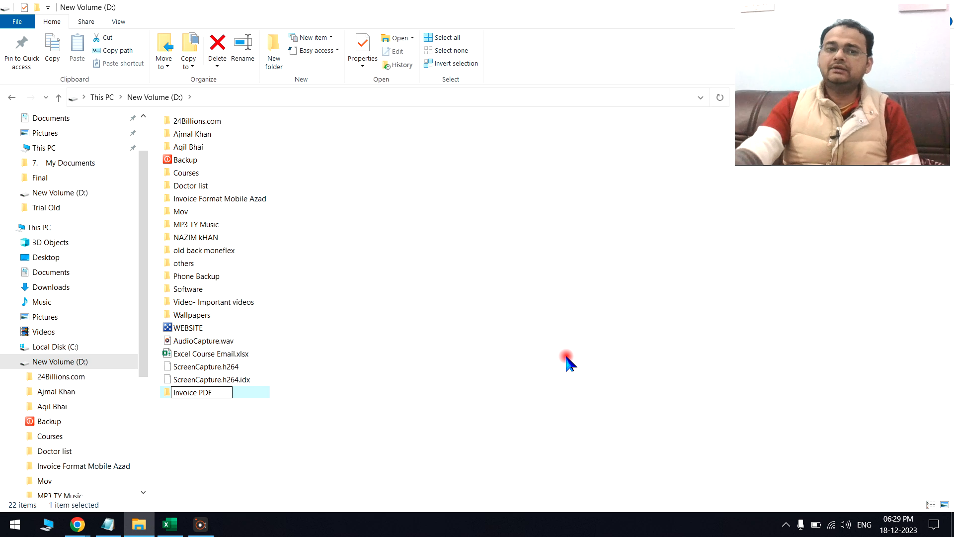
{"action": "key", "text": "Return"}
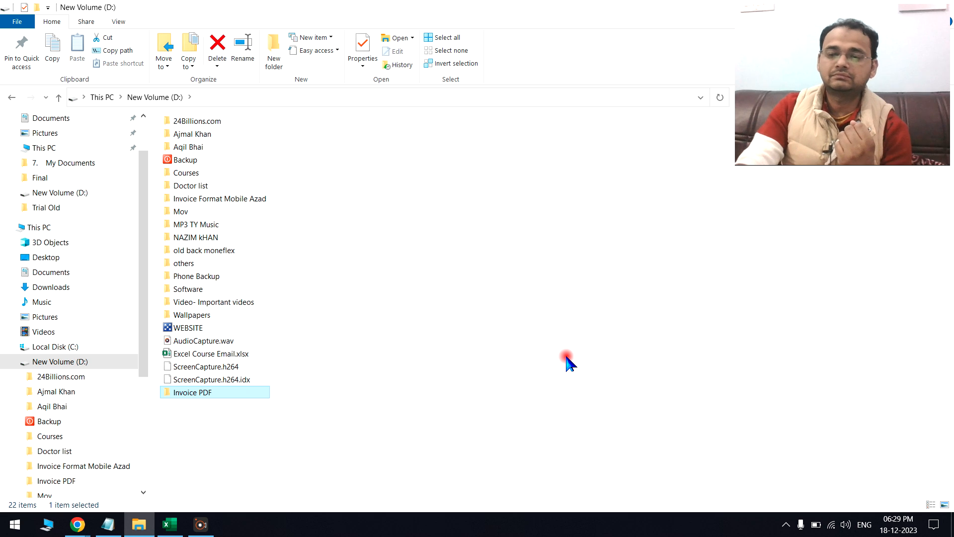
{"action": "left_click", "coordinate": [426, 336]}
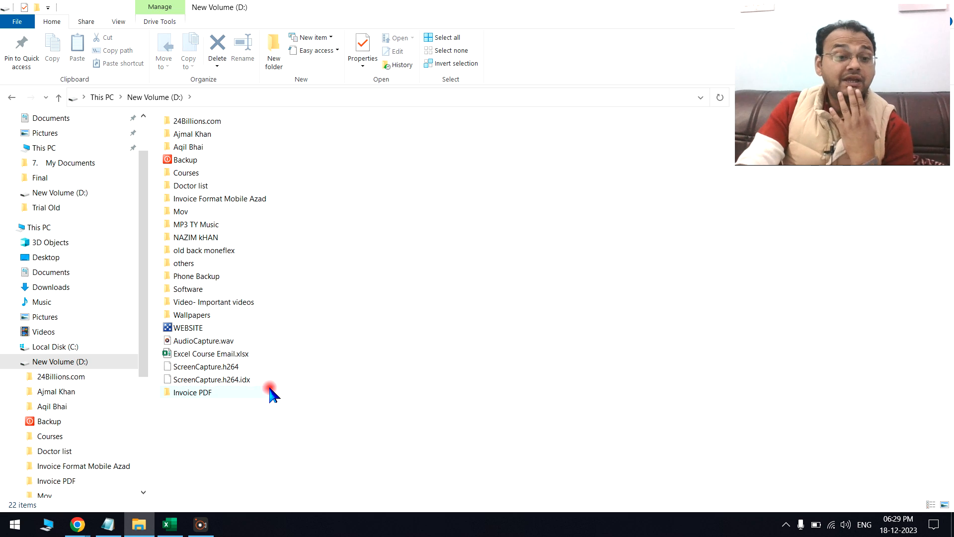
{"action": "left_click", "coordinate": [205, 394]}
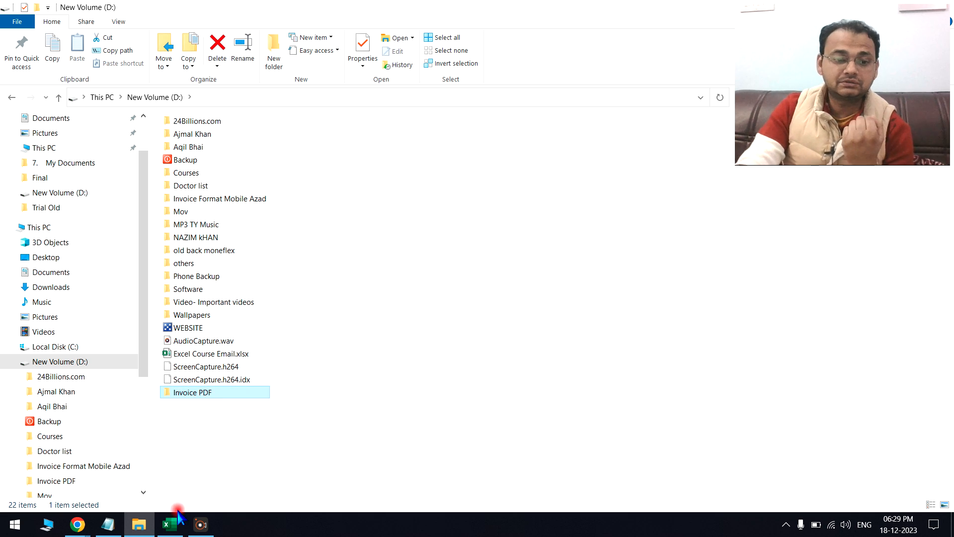
- Switch back to the Excel invoice workbook and set the copy type in cell L1 to DUPLICATE COPY
{"action": "left_click", "coordinate": [170, 523]}
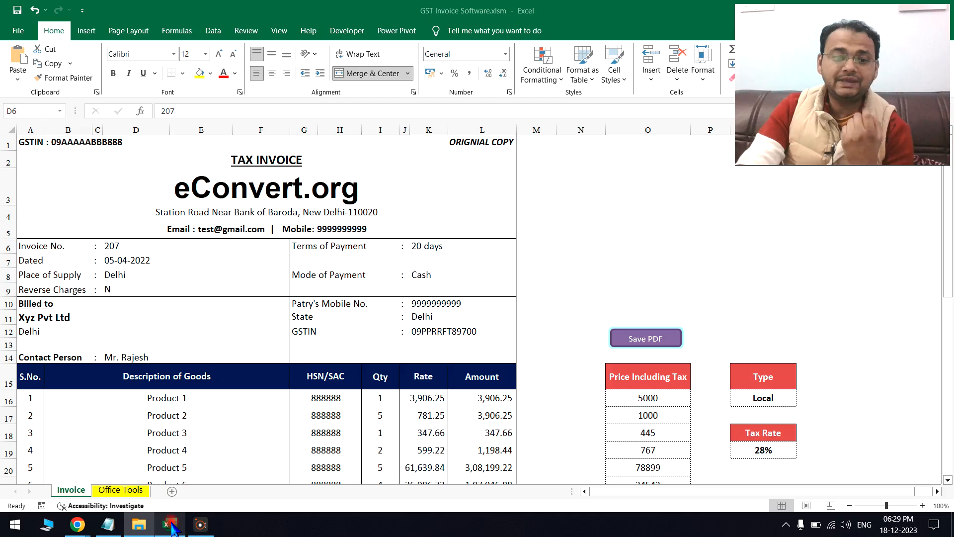
{"action": "left_click", "coordinate": [666, 245]}
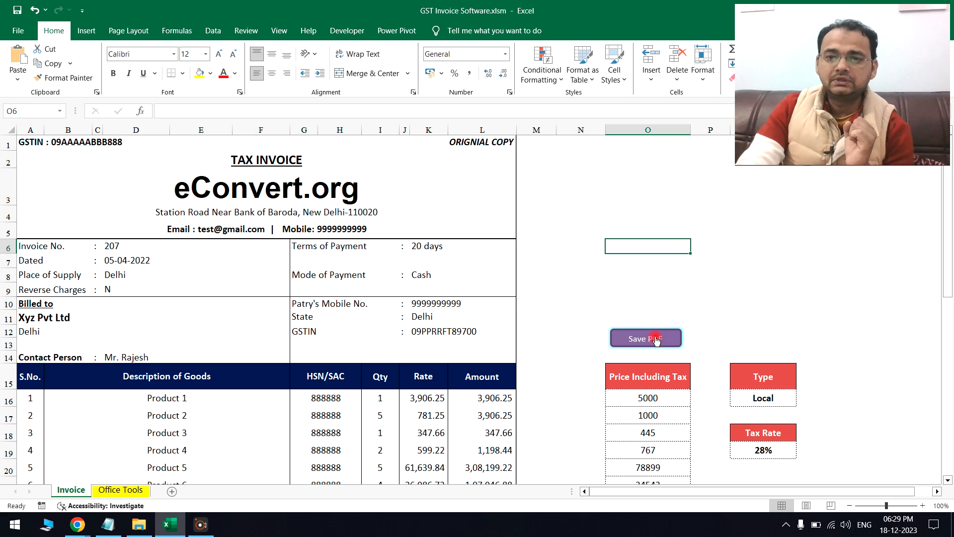
{"action": "left_click", "coordinate": [623, 218]}
{"action": "left_click_drag", "start_coordinate": [468, 144], "coordinate": [556, 399]}
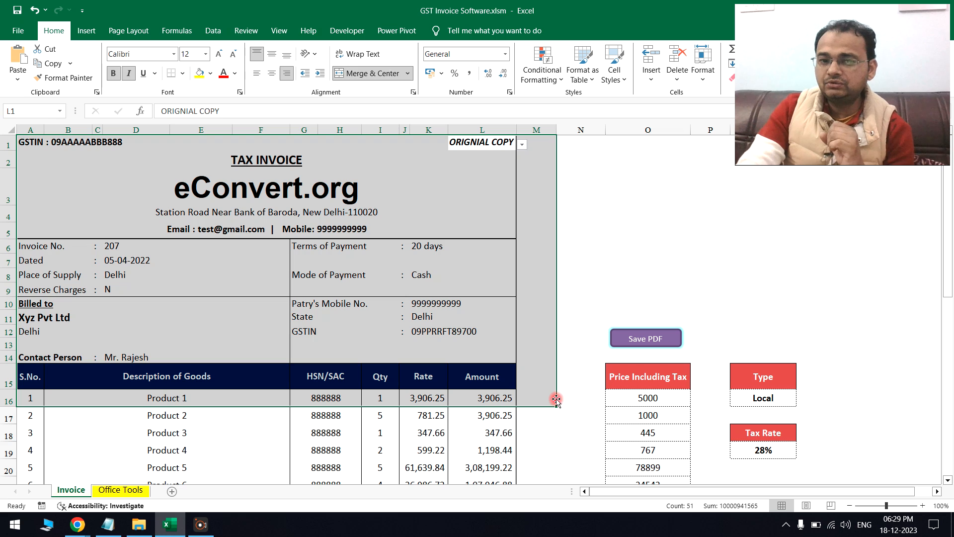
{"action": "left_click", "coordinate": [520, 433]}
{"action": "left_click", "coordinate": [622, 214]}
{"action": "left_click", "coordinate": [504, 141]}
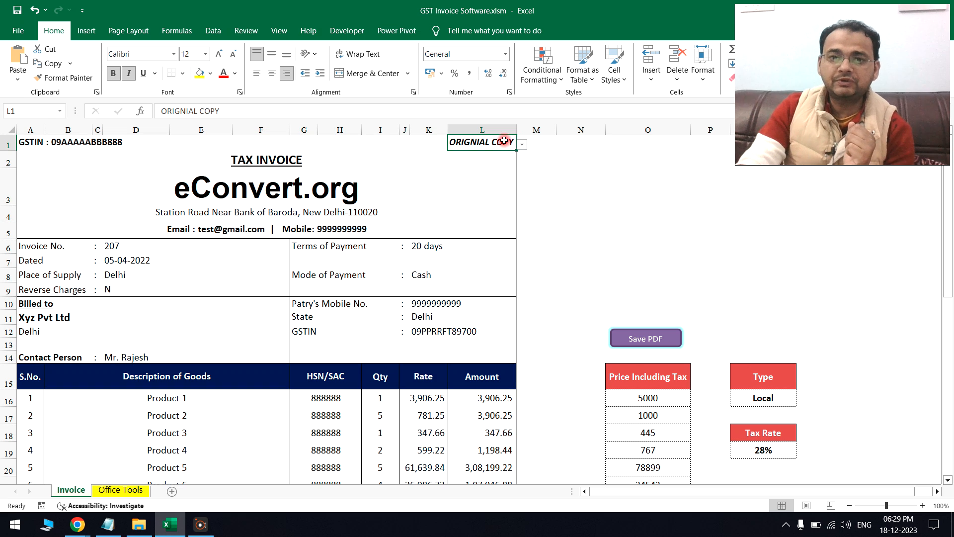
{"action": "left_click", "coordinate": [522, 145]}
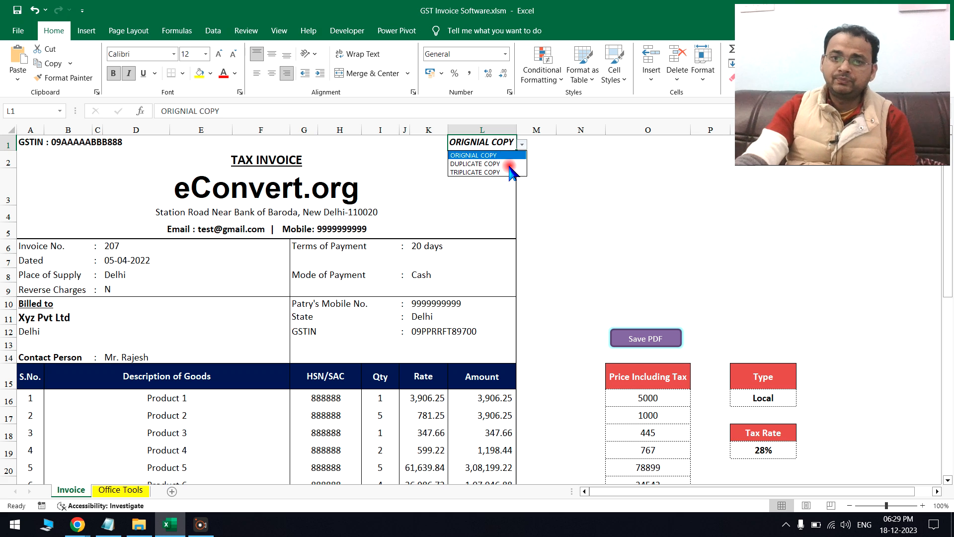
{"action": "left_click", "coordinate": [507, 163]}
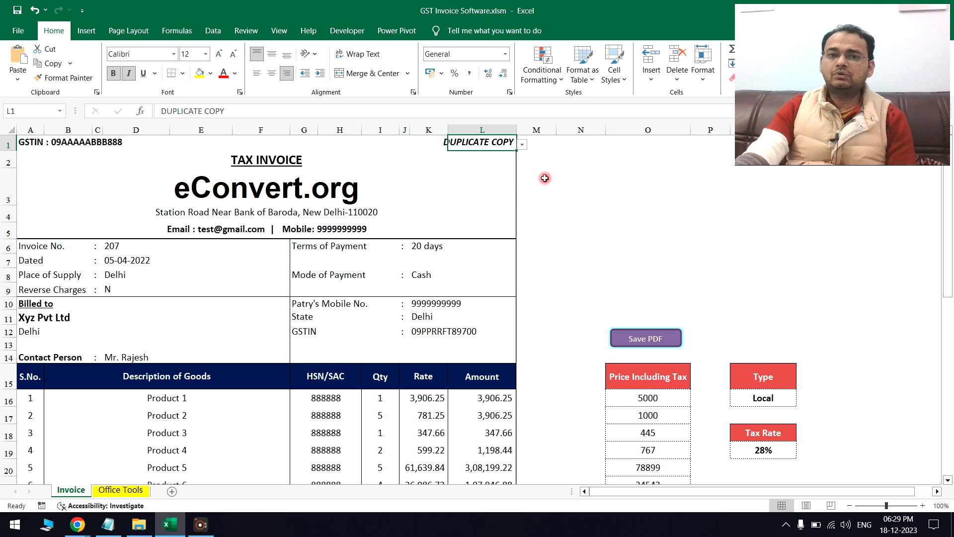
- Set the copy type in cell L1 to ORIGNIAL COPY
{"action": "left_click", "coordinate": [540, 177]}
{"action": "left_click", "coordinate": [519, 144]}
{"action": "left_click", "coordinate": [497, 172]}
{"action": "left_click", "coordinate": [518, 145]}
{"action": "left_click", "coordinate": [510, 147]}
{"action": "left_click", "coordinate": [522, 145]}
{"action": "left_click", "coordinate": [492, 152]}
{"action": "left_click", "coordinate": [573, 196]}
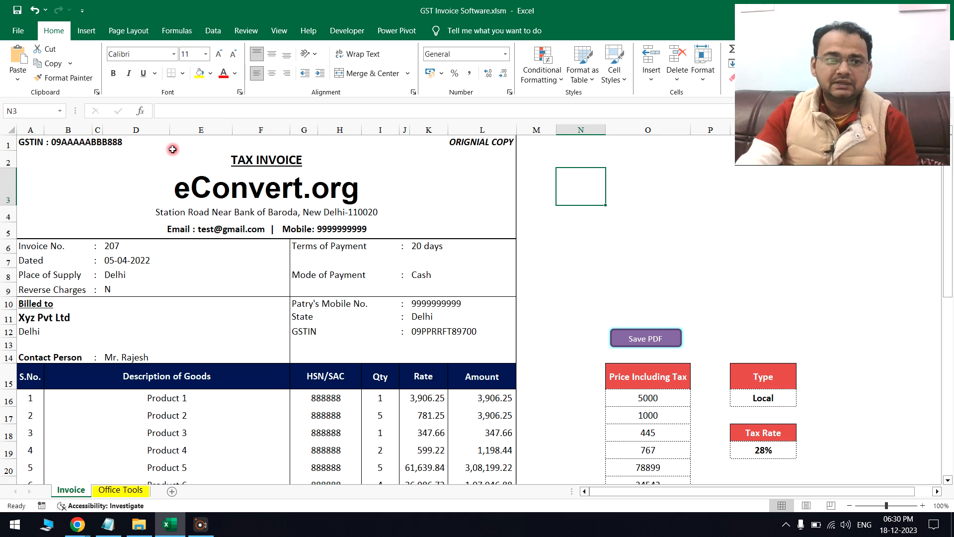
- Examine the invoice header cells holding the GSTIN, company name, address and contact line in rows 1 to 5
{"action": "left_click", "coordinate": [87, 142]}
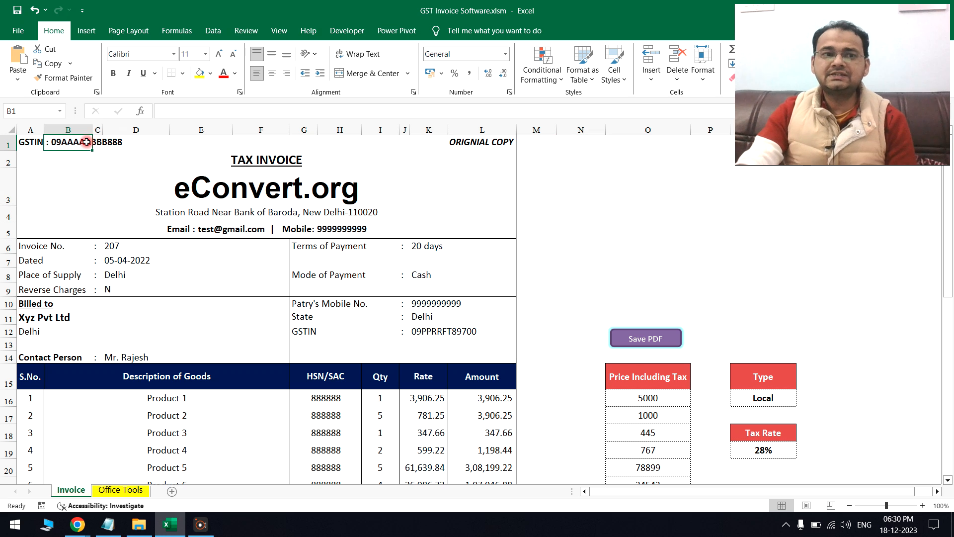
{"action": "double_click", "coordinate": [193, 185]}
{"action": "left_click_drag", "start_coordinate": [159, 191], "coordinate": [359, 194]}
{"action": "double_click", "coordinate": [246, 216]}
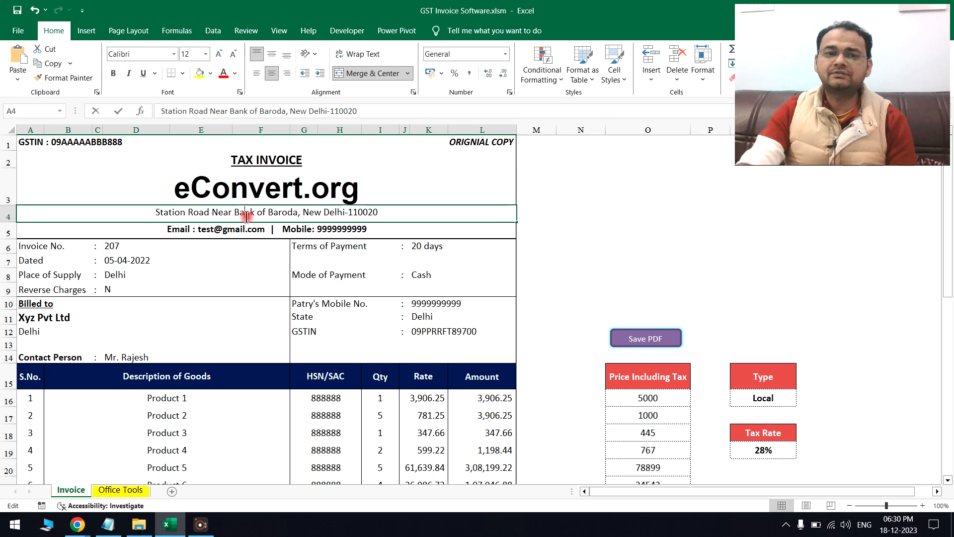
{"action": "key", "text": "Return"}
{"action": "double_click", "coordinate": [237, 229]}
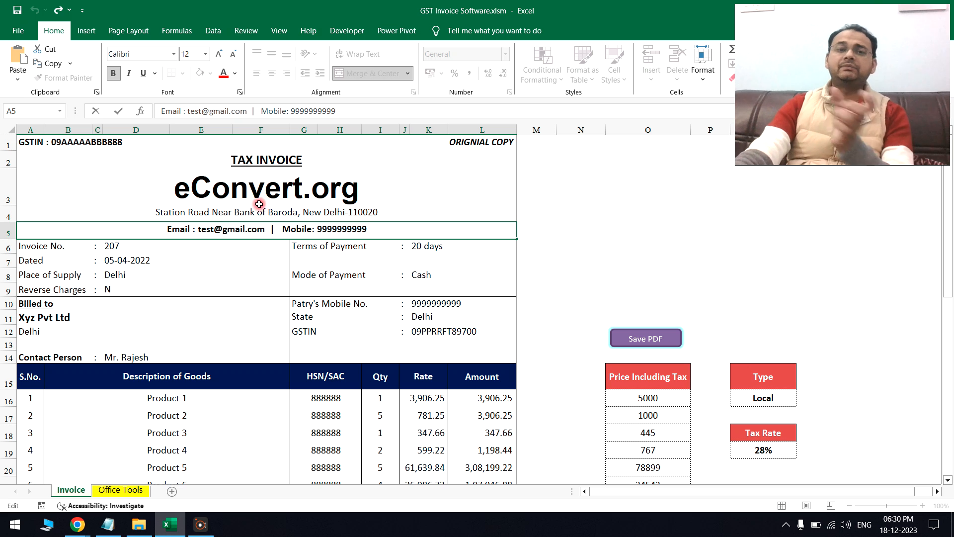
{"action": "left_click", "coordinate": [360, 181]}
{"action": "double_click", "coordinate": [359, 186]}
{"action": "left_click_drag", "start_coordinate": [358, 186], "coordinate": [177, 185]}
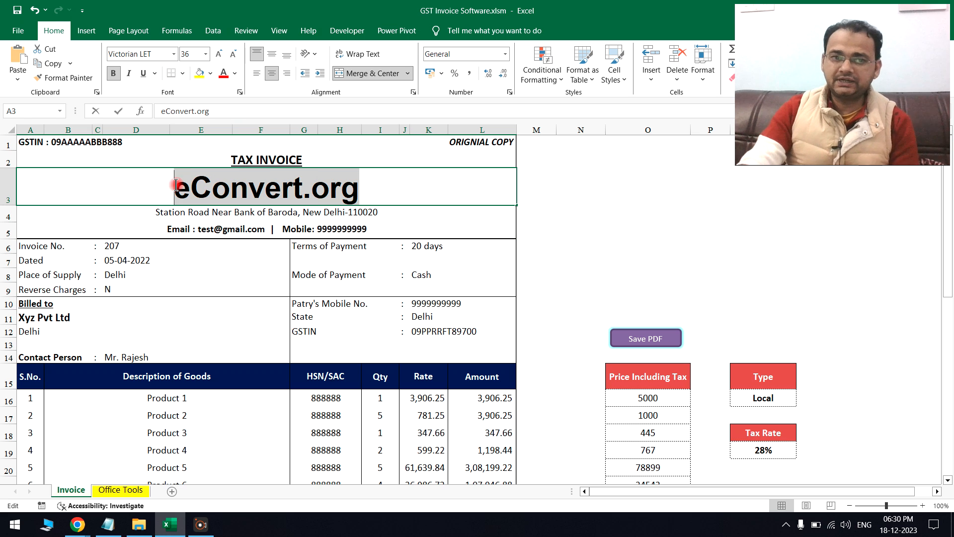
{"action": "left_click", "coordinate": [256, 229]}
{"action": "left_click", "coordinate": [272, 183]}
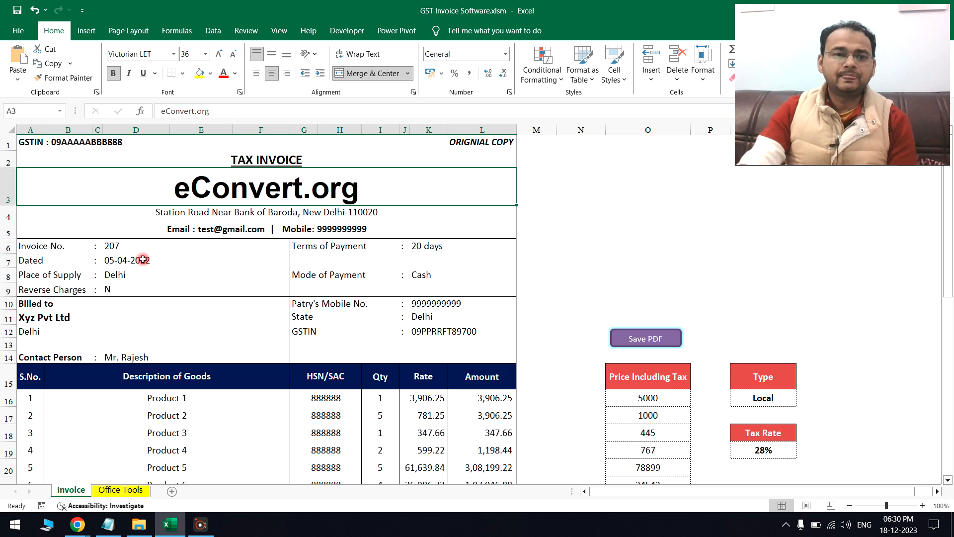
- Review the invoice number, date, place of supply and payment terms, and check the options offered for Mode of Payment
{"action": "left_click", "coordinate": [109, 244]}
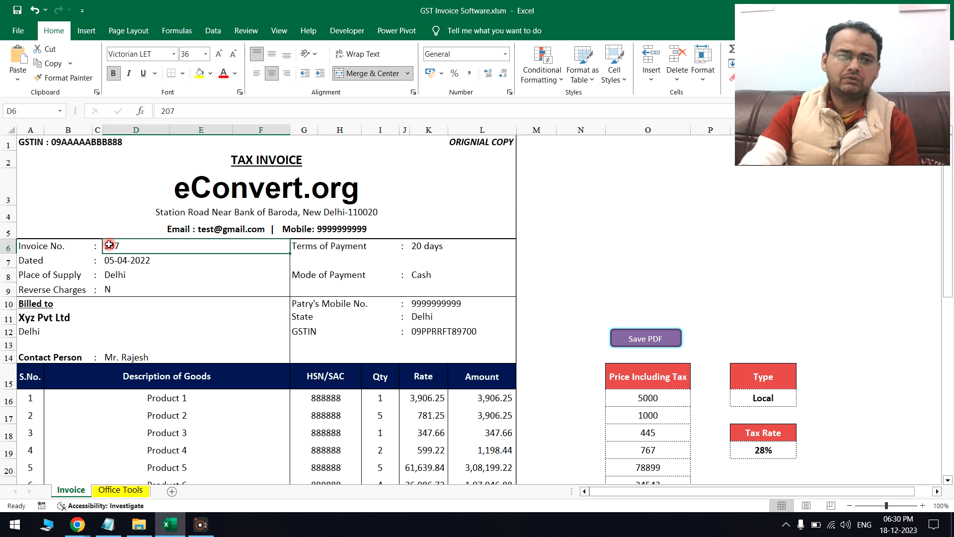
{"action": "left_click_drag", "start_coordinate": [109, 255], "coordinate": [115, 275]}
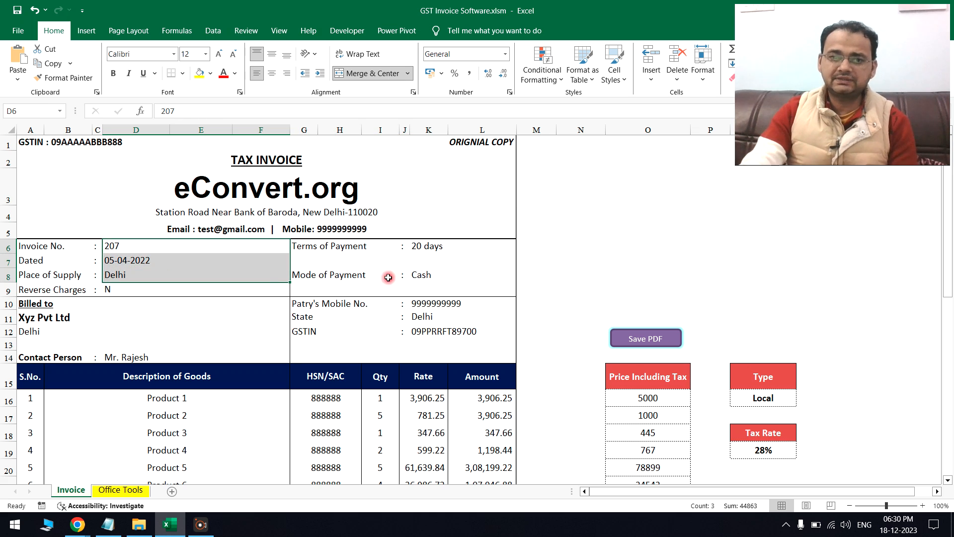
{"action": "left_click", "coordinate": [430, 245]}
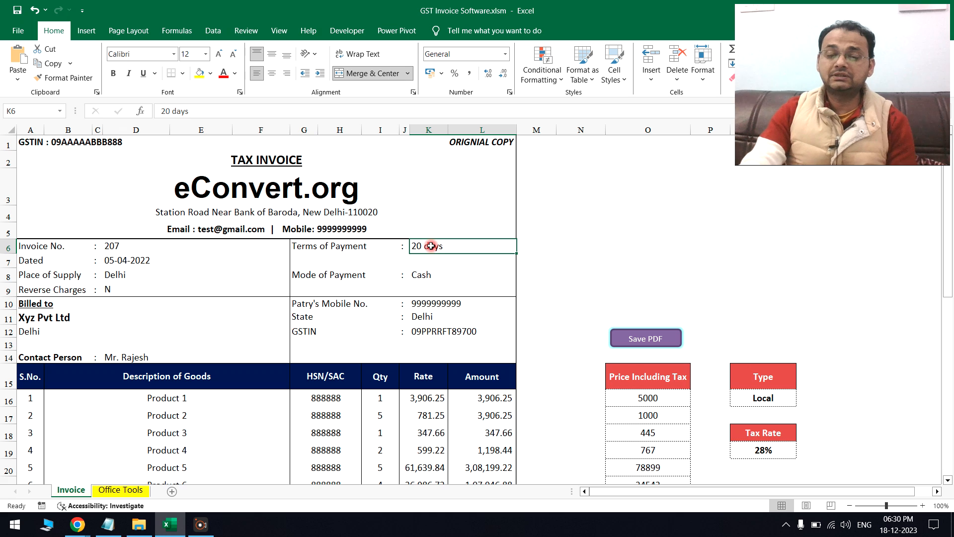
{"action": "left_click", "coordinate": [423, 276]}
{"action": "left_click", "coordinate": [522, 276]}
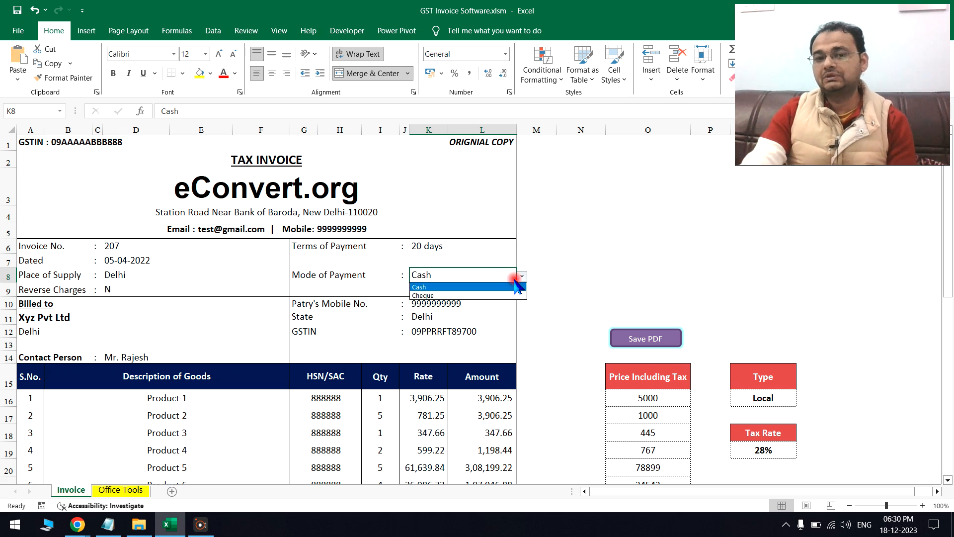
{"action": "left_click", "coordinate": [544, 288]}
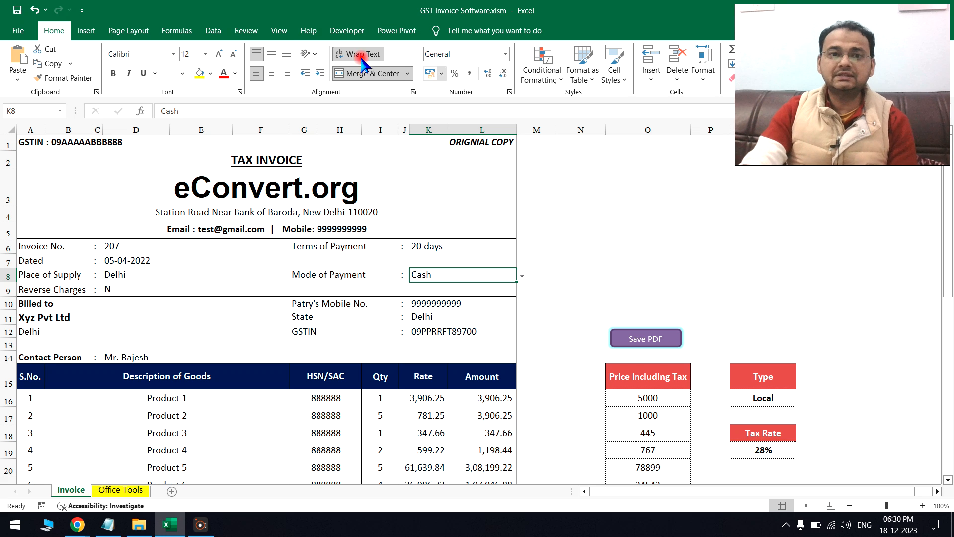
- Add Online to the Cash,Cheque data validation list of the Mode of Payment cell K8 and check its options
{"action": "left_click", "coordinate": [214, 32]}
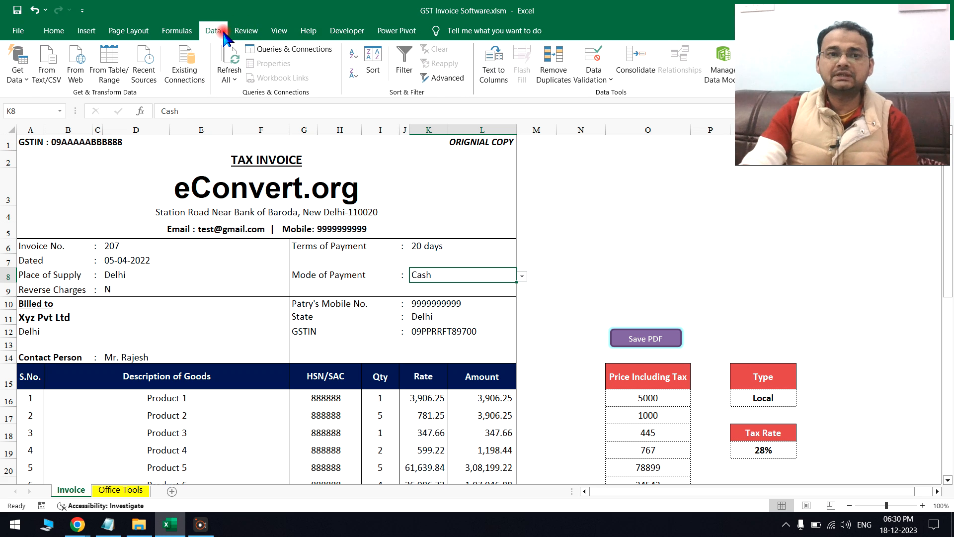
{"action": "left_click", "coordinate": [448, 271]}
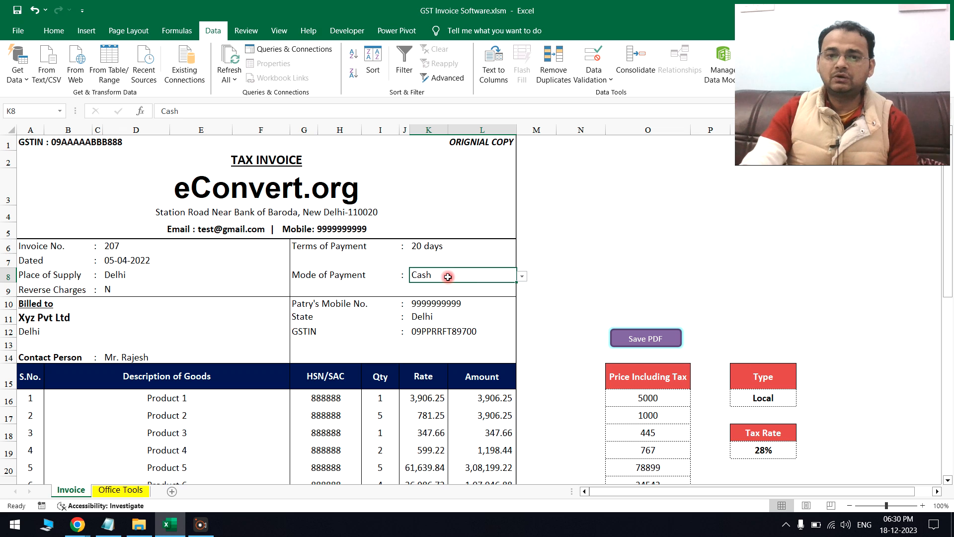
{"action": "left_click", "coordinate": [460, 259]}
{"action": "left_click", "coordinate": [454, 274]}
{"action": "left_click", "coordinate": [213, 31]}
{"action": "left_click", "coordinate": [593, 80]}
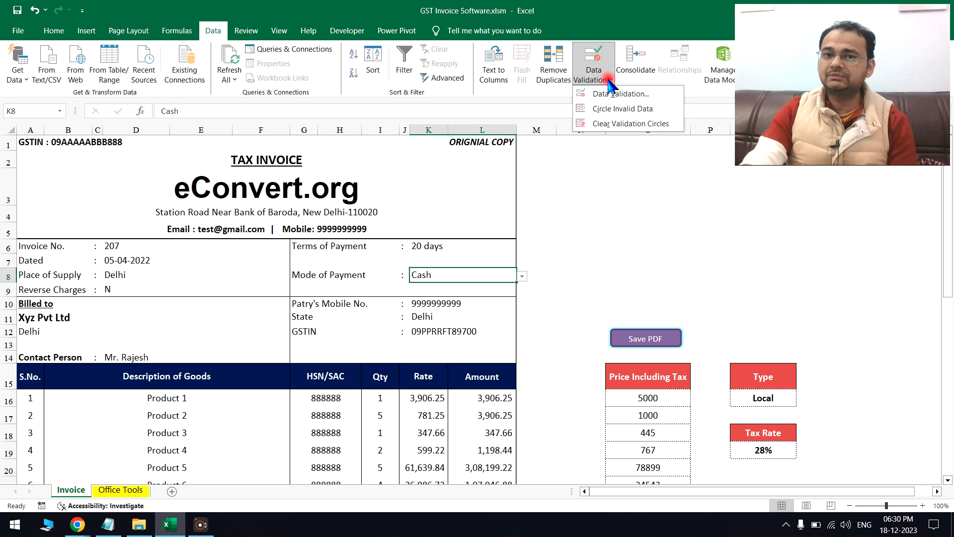
{"action": "left_click", "coordinate": [612, 95]}
{"action": "left_click_drag", "start_coordinate": [552, 240], "coordinate": [520, 240]}
{"action": "left_click", "coordinate": [534, 242]}
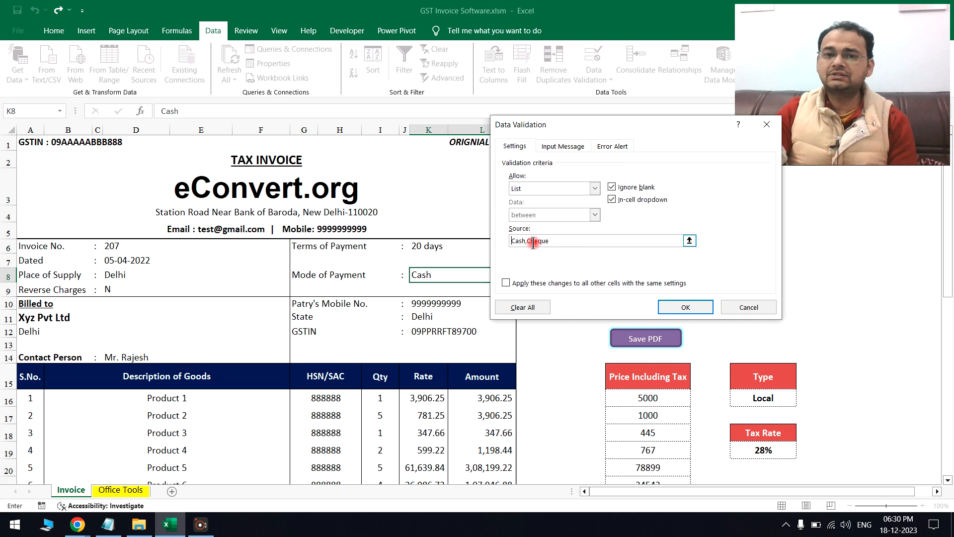
{"action": "left_click", "coordinate": [605, 242]}
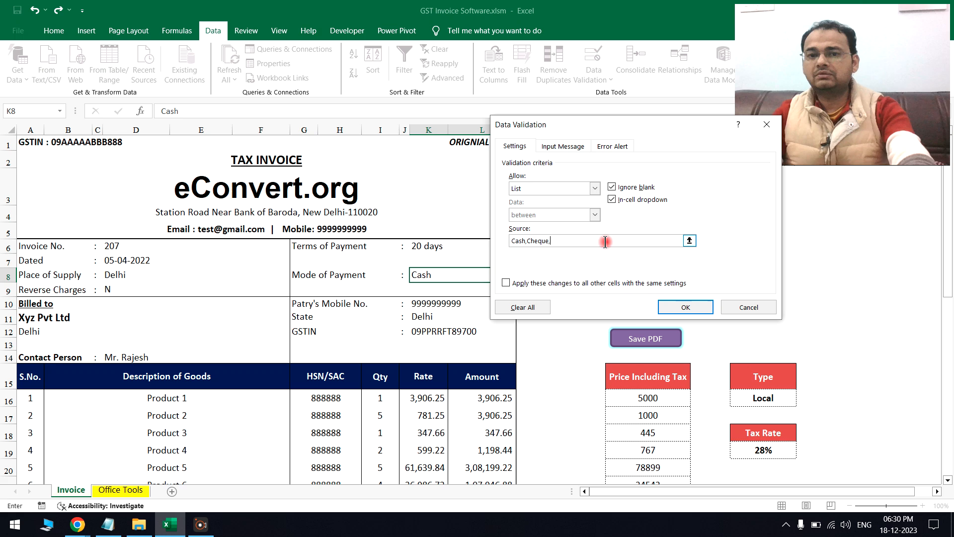
{"action": "type", "text": "Online"}
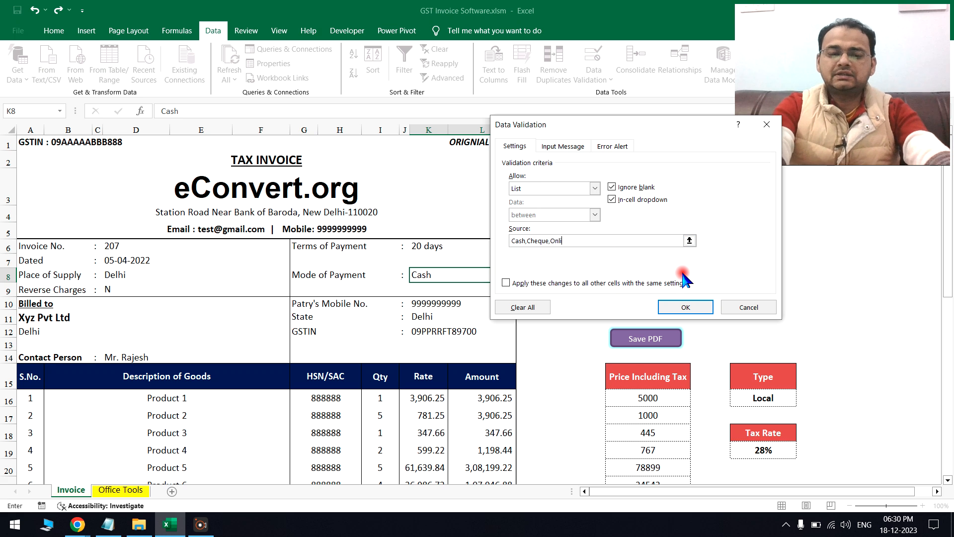
{"action": "left_click", "coordinate": [685, 307]}
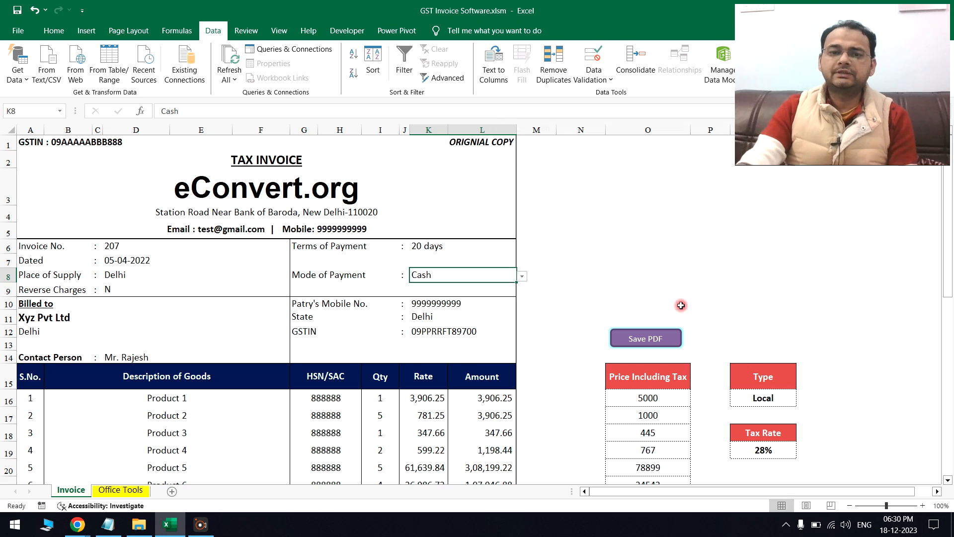
{"action": "left_click", "coordinate": [522, 276]}
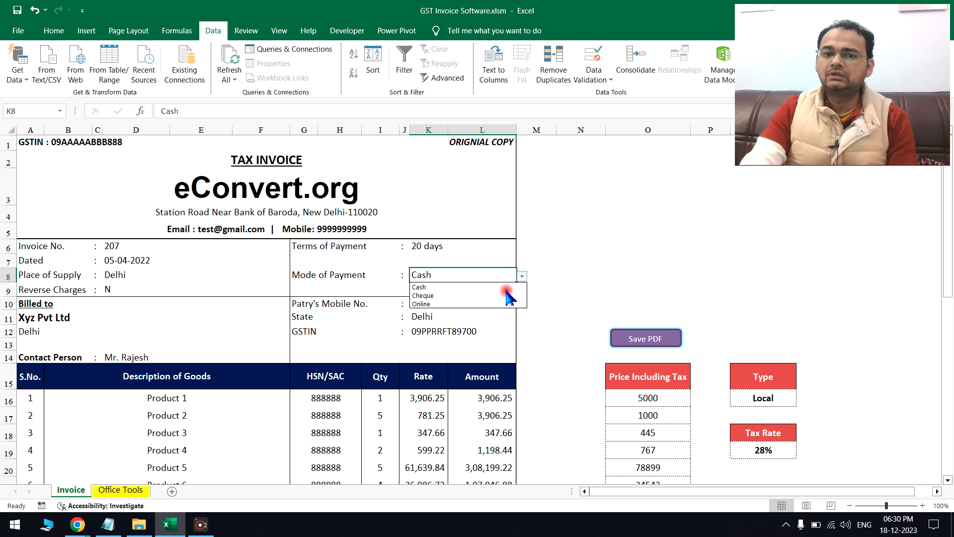
{"action": "key", "text": "Escape"}
{"action": "left_click", "coordinate": [535, 259]}
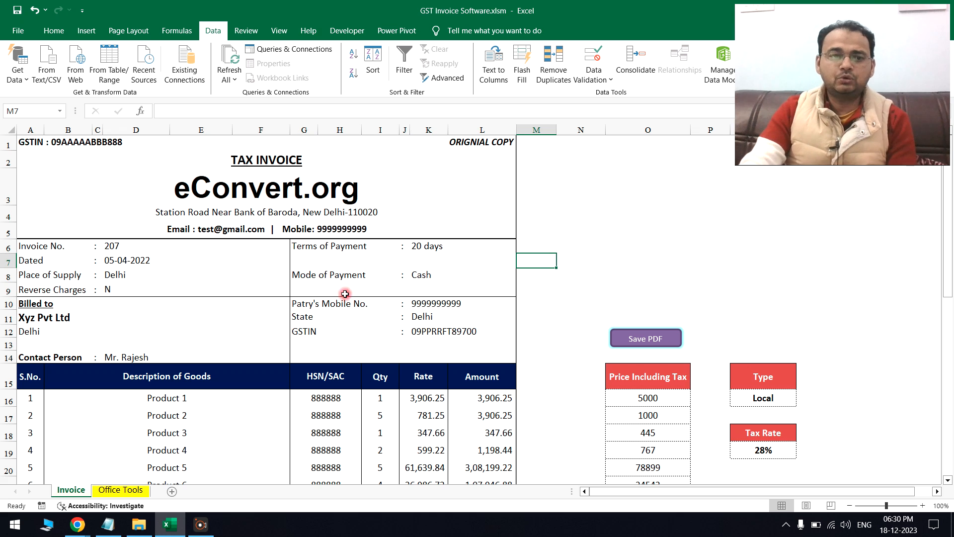
- Review the billed party's name, address, contact person, mobile number, state and GSTIN in rows 10 to 14
{"action": "left_click", "coordinate": [416, 304]}
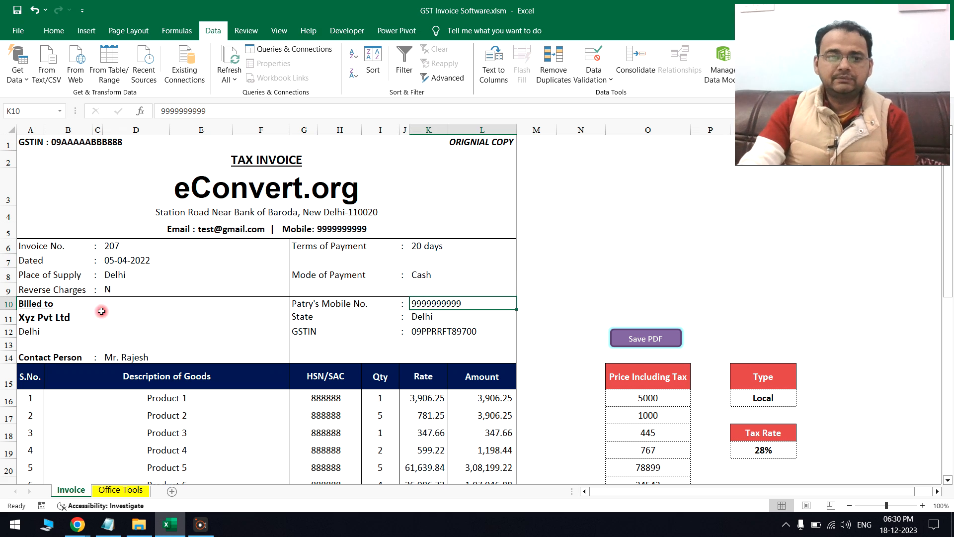
{"action": "left_click", "coordinate": [30, 320]}
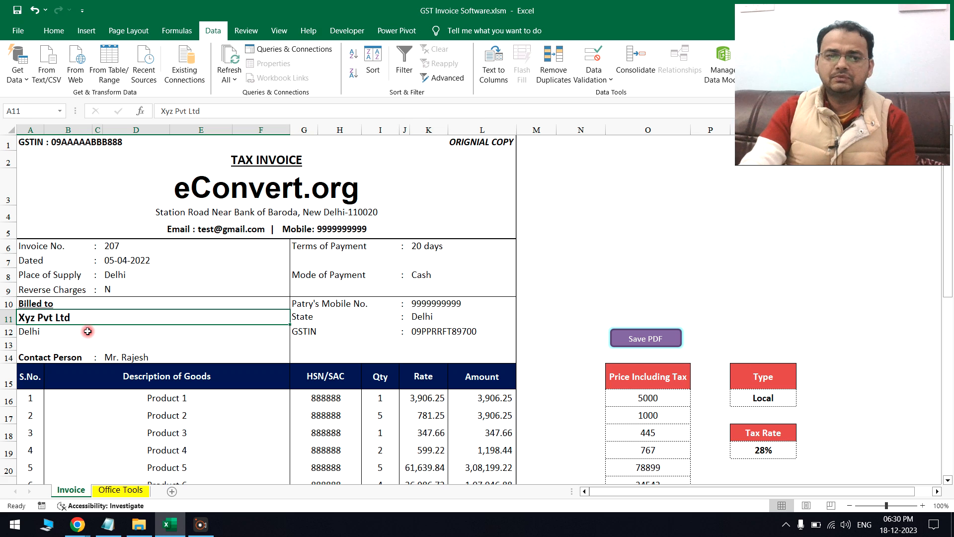
{"action": "left_click", "coordinate": [87, 331]}
{"action": "left_click", "coordinate": [130, 355]}
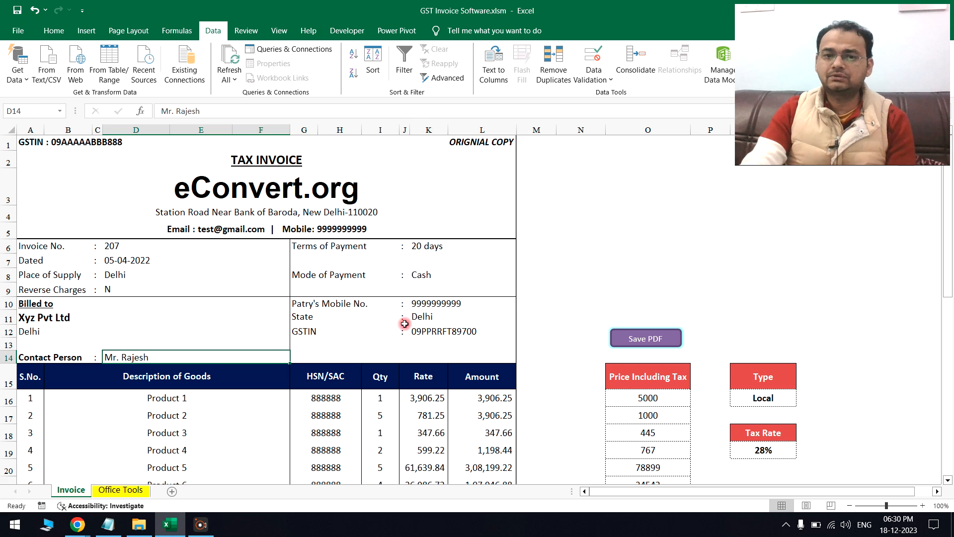
{"action": "left_click_drag", "start_coordinate": [436, 301], "coordinate": [436, 338]}
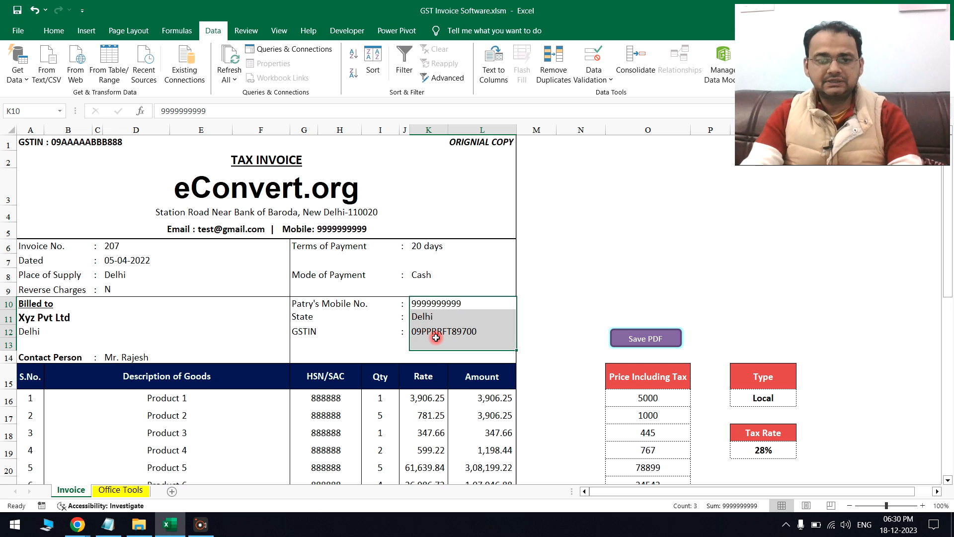
- Examine the goods table's description, HSN/SAC, quantity, rate and amount columns for the 13 product rows
{"action": "scroll", "coordinate": [436, 338], "scroll_direction": "down", "scroll_amount": 3}
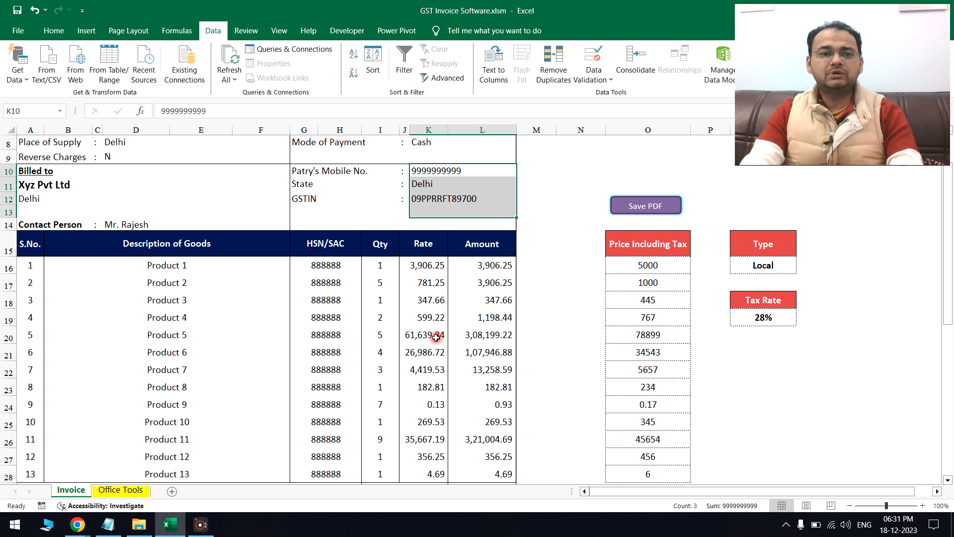
{"action": "left_click", "coordinate": [354, 337]}
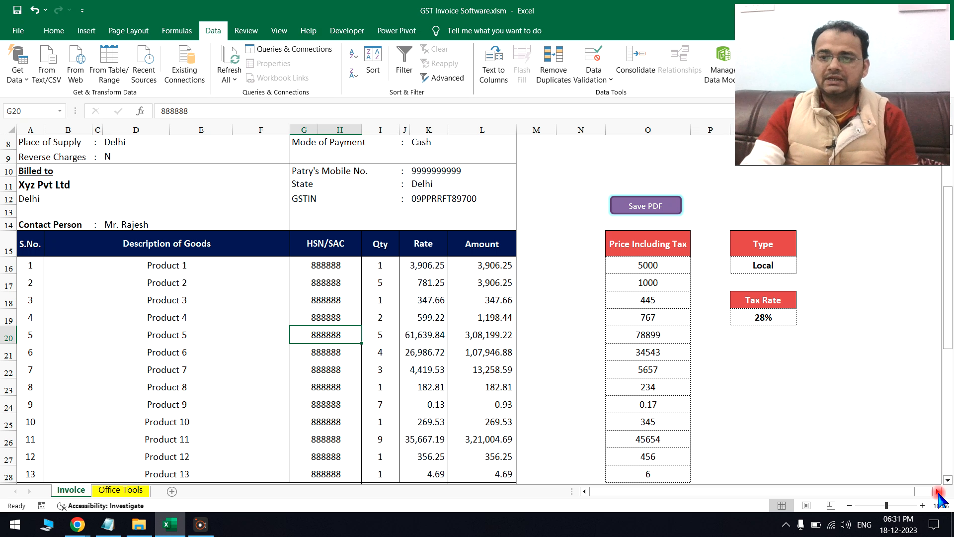
{"action": "left_click", "coordinate": [947, 481]}
{"action": "left_click", "coordinate": [947, 481]}
{"action": "left_click", "coordinate": [947, 481]}
{"action": "left_click", "coordinate": [948, 481]}
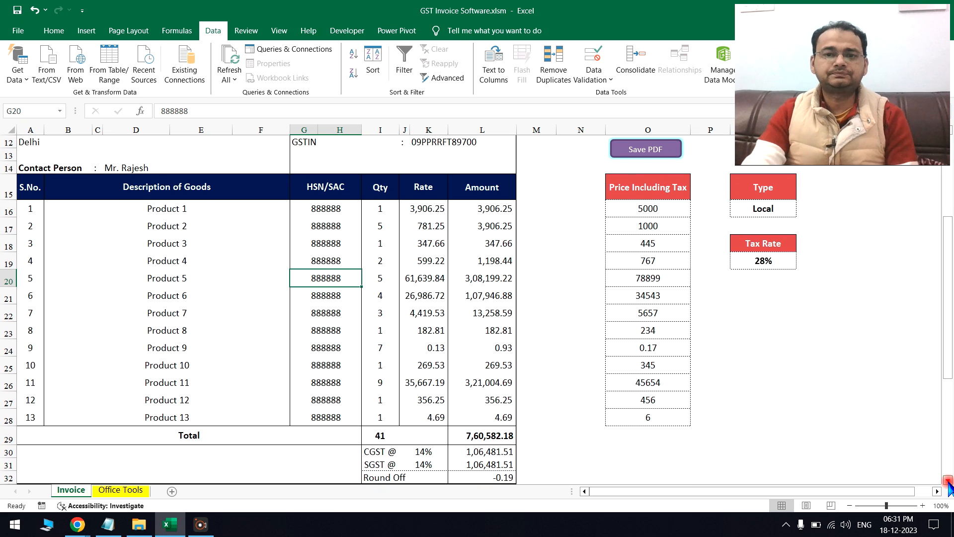
{"action": "left_click", "coordinate": [947, 481]}
{"action": "left_click", "coordinate": [150, 220]}
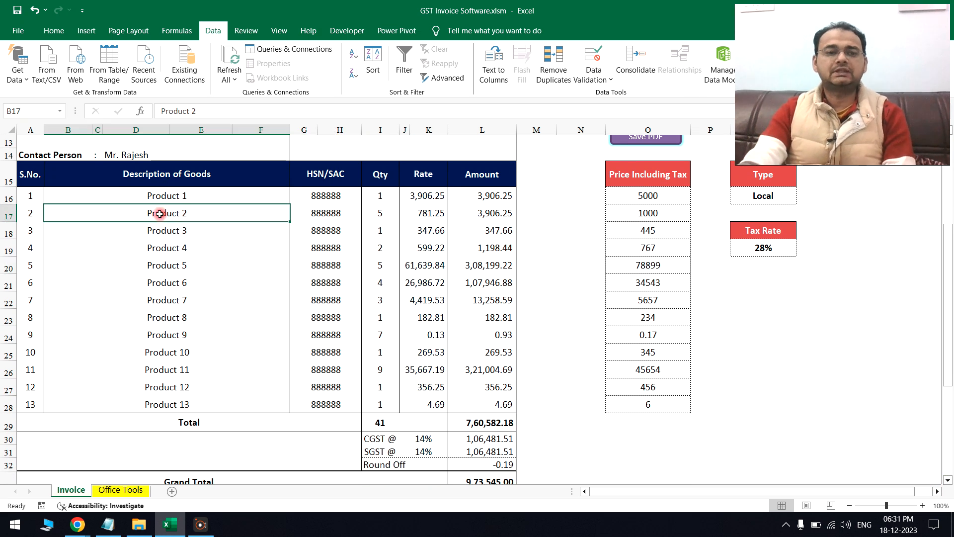
{"action": "left_click_drag", "start_coordinate": [188, 195], "coordinate": [193, 384]}
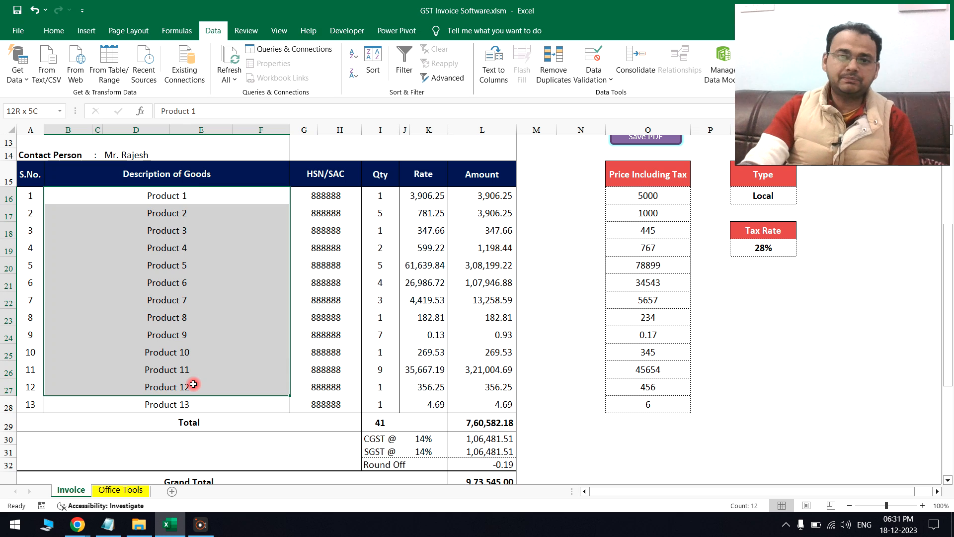
{"action": "left_click", "coordinate": [244, 216]}
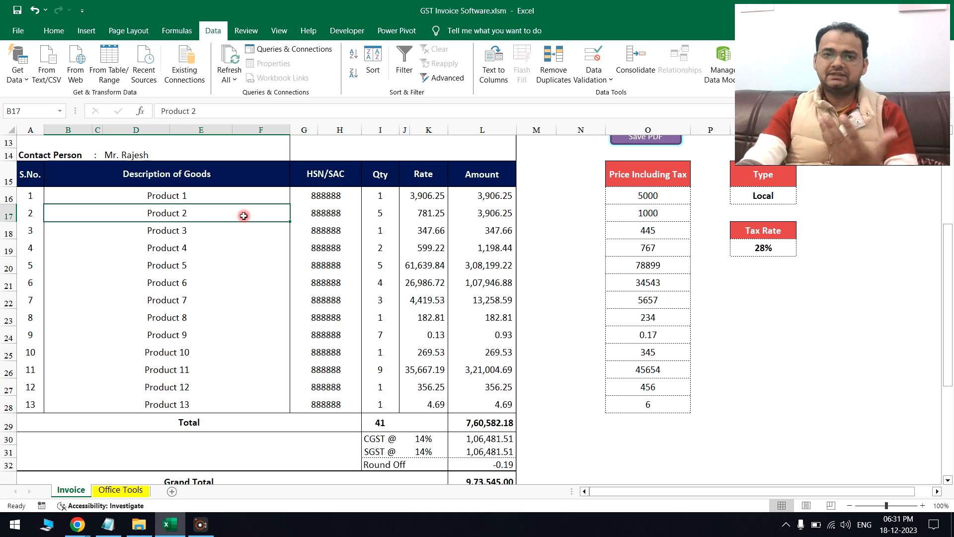
{"action": "left_click_drag", "start_coordinate": [309, 192], "coordinate": [310, 391]}
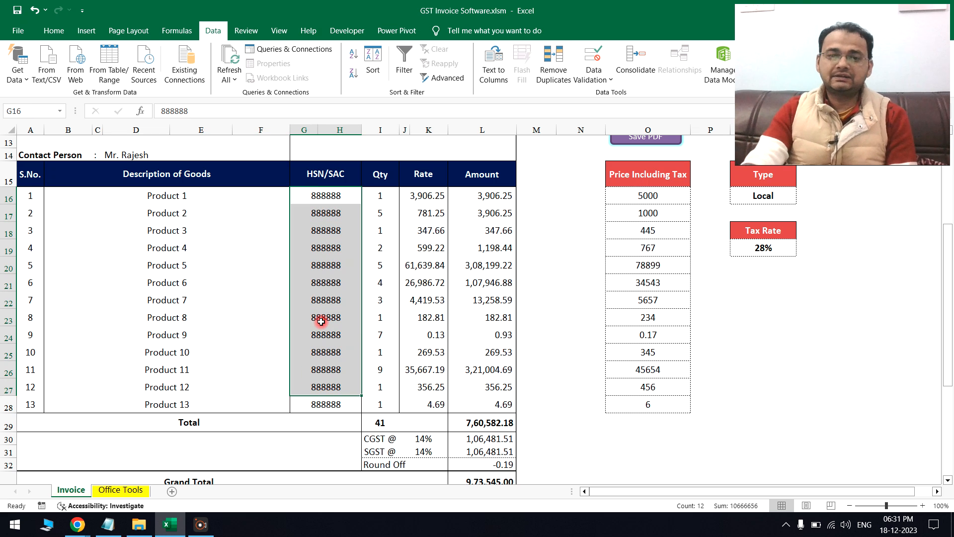
{"action": "left_click_drag", "start_coordinate": [384, 194], "coordinate": [367, 402]}
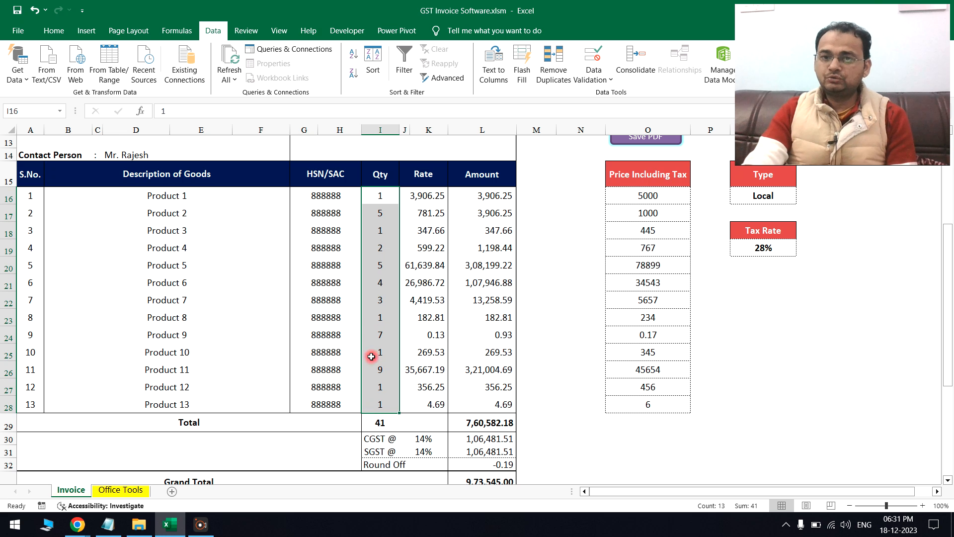
{"action": "left_click", "coordinate": [386, 230]}
{"action": "left_click_drag", "start_coordinate": [380, 196], "coordinate": [380, 301]}
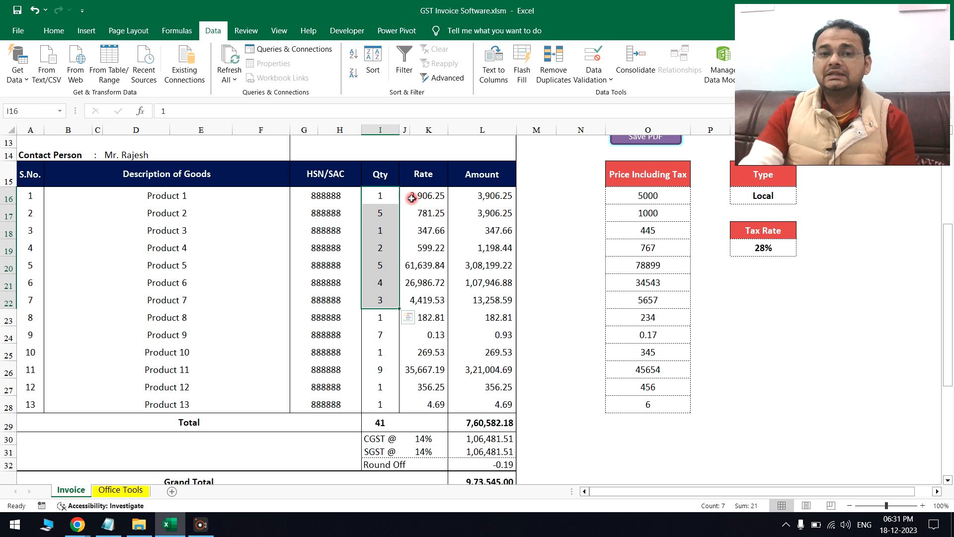
{"action": "left_click_drag", "start_coordinate": [411, 198], "coordinate": [462, 390]}
- Clear all Price Including Tax values in O16:O28 and select cell O16
{"action": "left_click_drag", "start_coordinate": [649, 197], "coordinate": [656, 399]}
{"action": "key", "text": "Delete"}
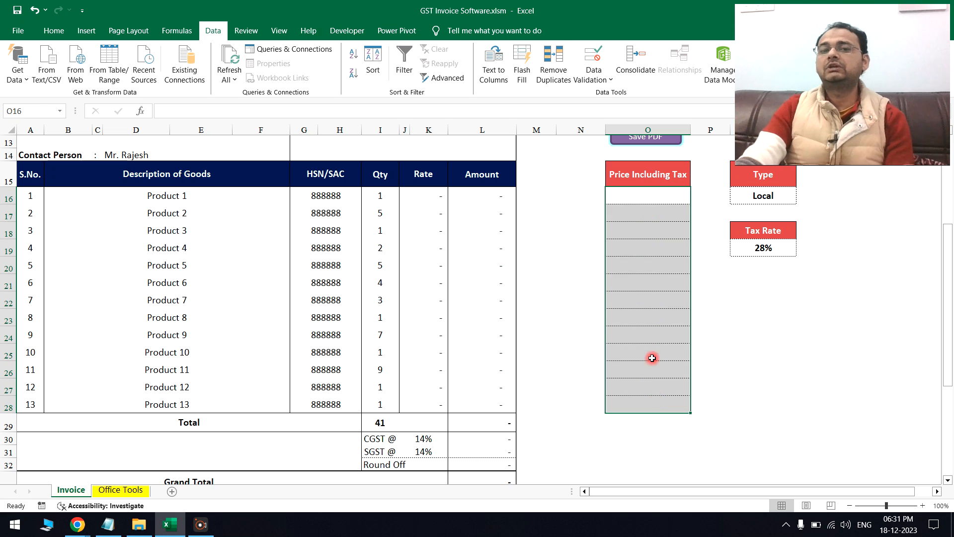
{"action": "left_click", "coordinate": [681, 198]}
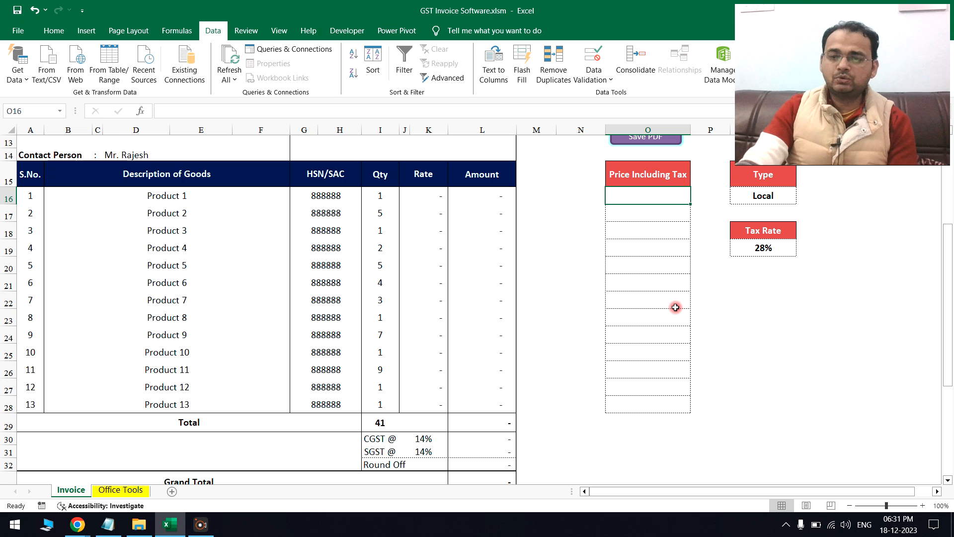
- Enter 1000 as Product 1's Price Including Tax in O16 and check its rate and the CGST and SGST amounts
{"action": "type", "text": "1000"}
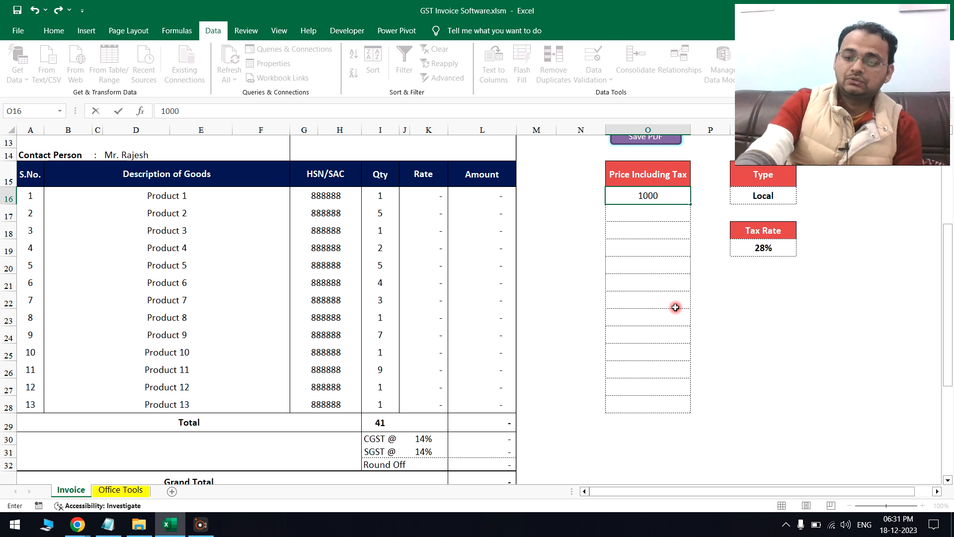
{"action": "key", "text": "Return"}
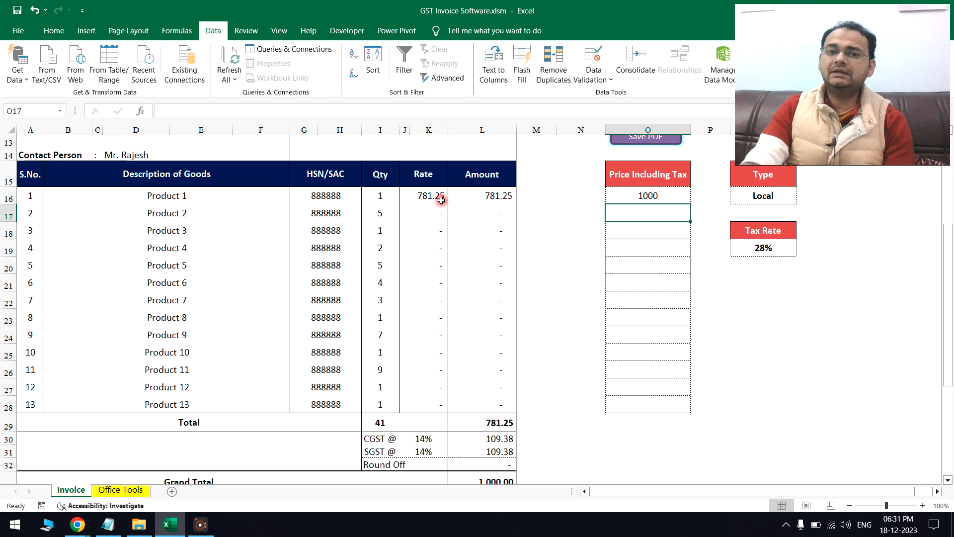
{"action": "left_click", "coordinate": [425, 189]}
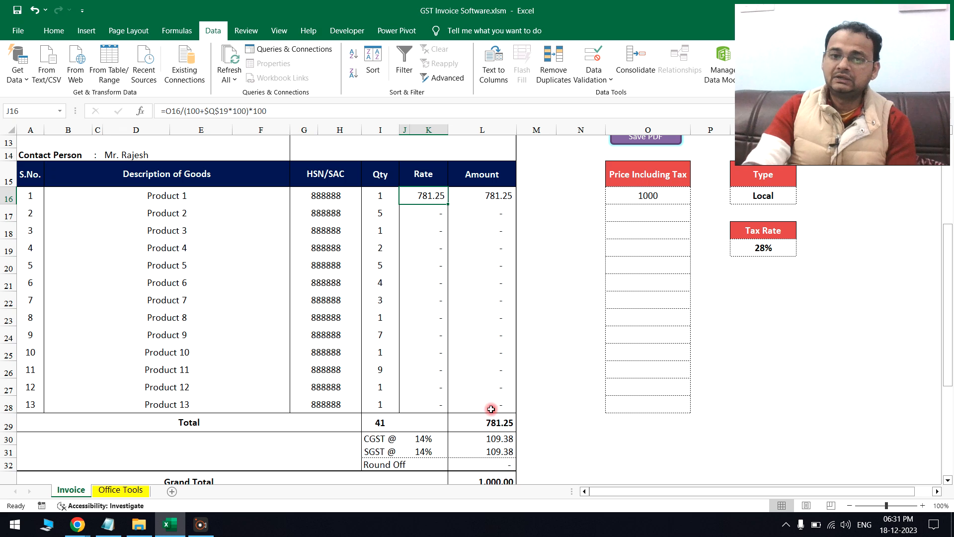
{"action": "left_click_drag", "start_coordinate": [478, 439], "coordinate": [477, 452]}
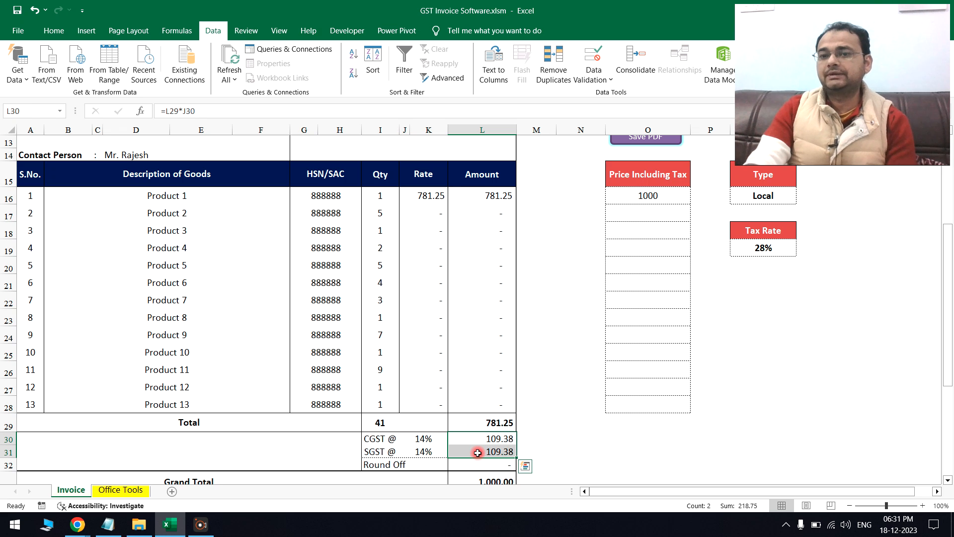
{"action": "mouse_move", "coordinate": [850, 163]}
{"action": "left_mouse_down"}
{"action": "mouse_move", "coordinate": [849, 142]}
{"action": "mouse_move", "coordinate": [887, 112]}
{"action": "left_mouse_up"}
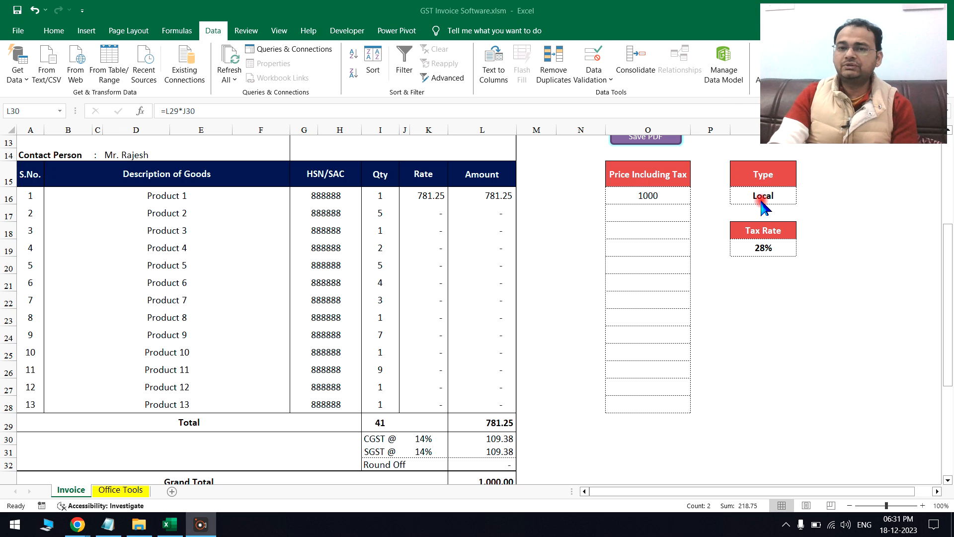
- Set the invoice Type in Q16 to Central and check the IGST line in row 30
{"action": "left_click", "coordinate": [775, 176]}
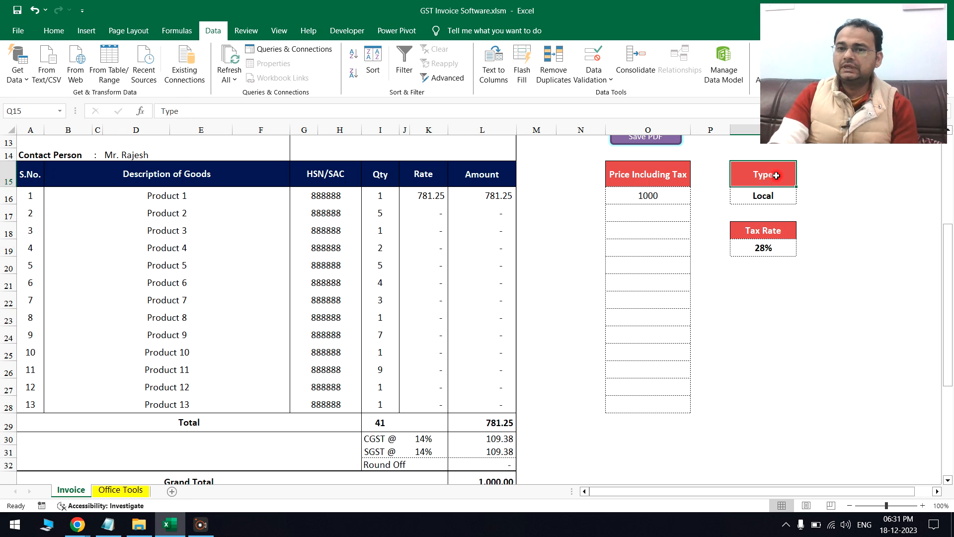
{"action": "left_click", "coordinate": [772, 249]}
{"action": "left_click", "coordinate": [777, 197]}
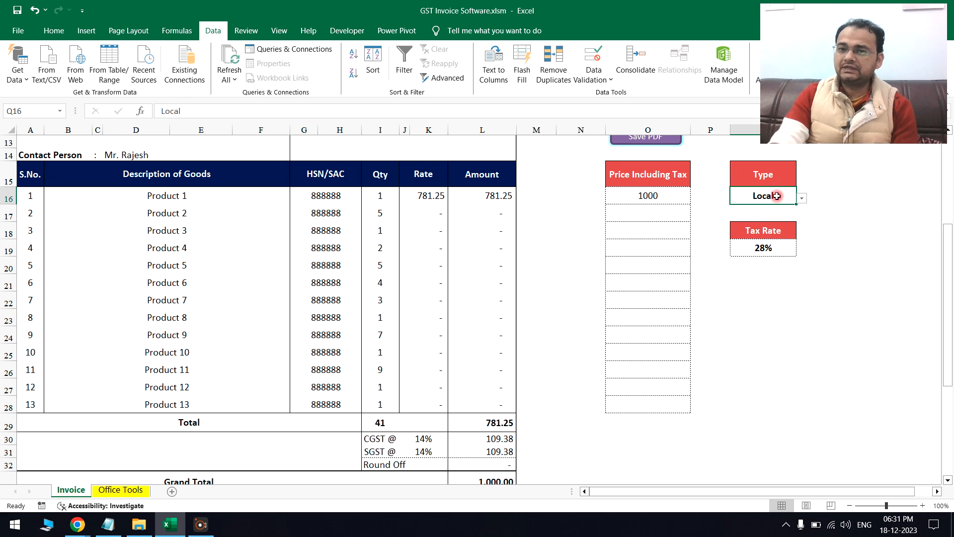
{"action": "left_click", "coordinate": [801, 198]}
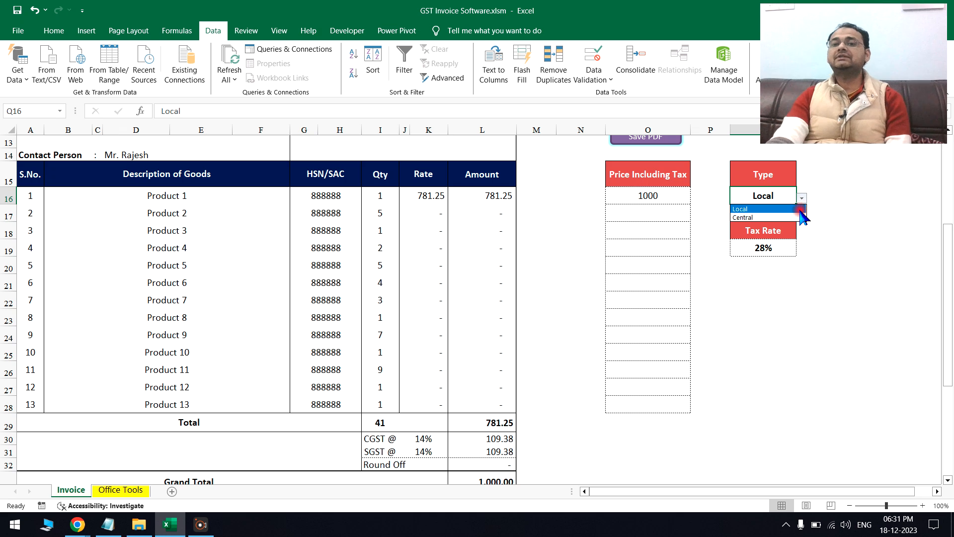
{"action": "left_click", "coordinate": [795, 218]}
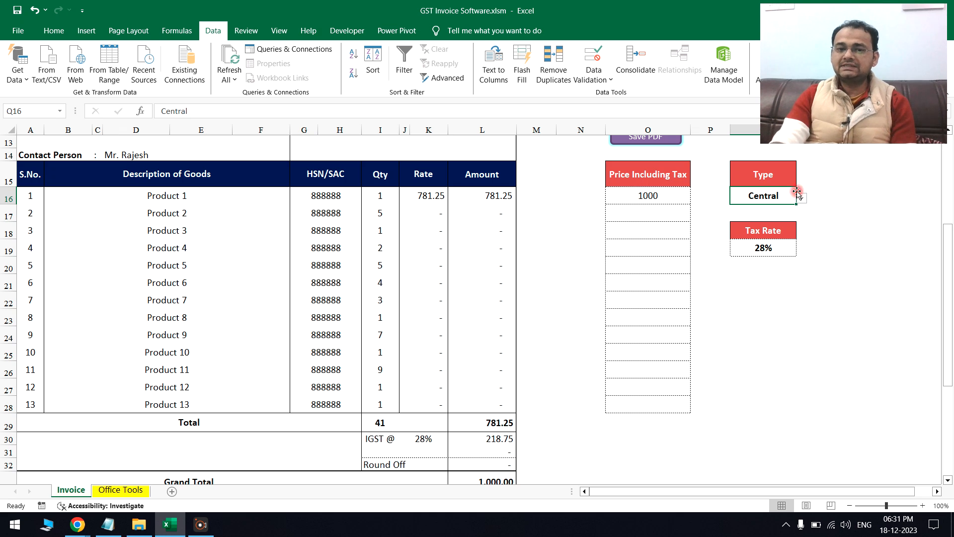
{"action": "mouse_move", "coordinate": [371, 441]}
{"action": "left_mouse_down"}
{"action": "mouse_move", "coordinate": [447, 439]}
{"action": "mouse_move", "coordinate": [381, 438]}
{"action": "left_mouse_up"}
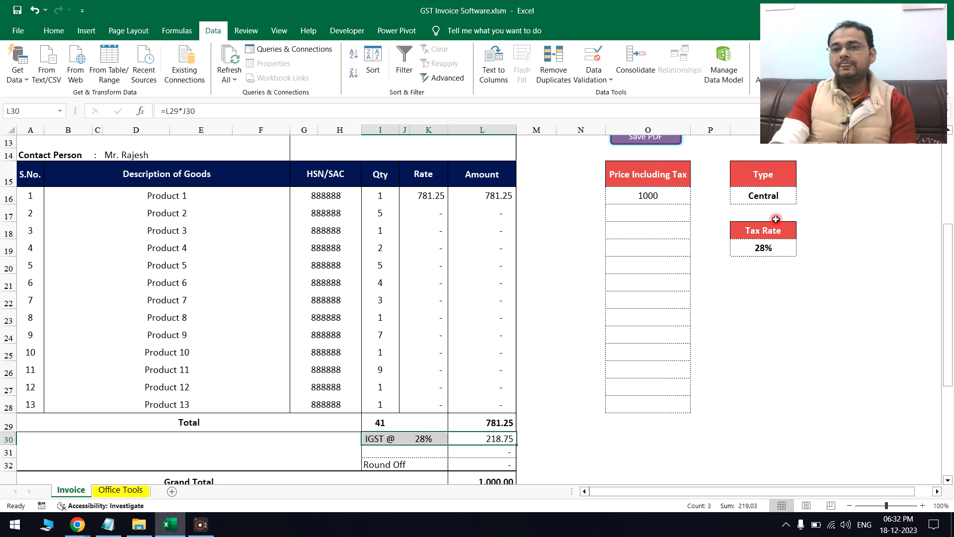
- Switch the invoice Type in Q16 back to Local and check the CGST and SGST lines in rows 30 and 31
{"action": "left_click", "coordinate": [785, 194]}
{"action": "left_click", "coordinate": [800, 199]}
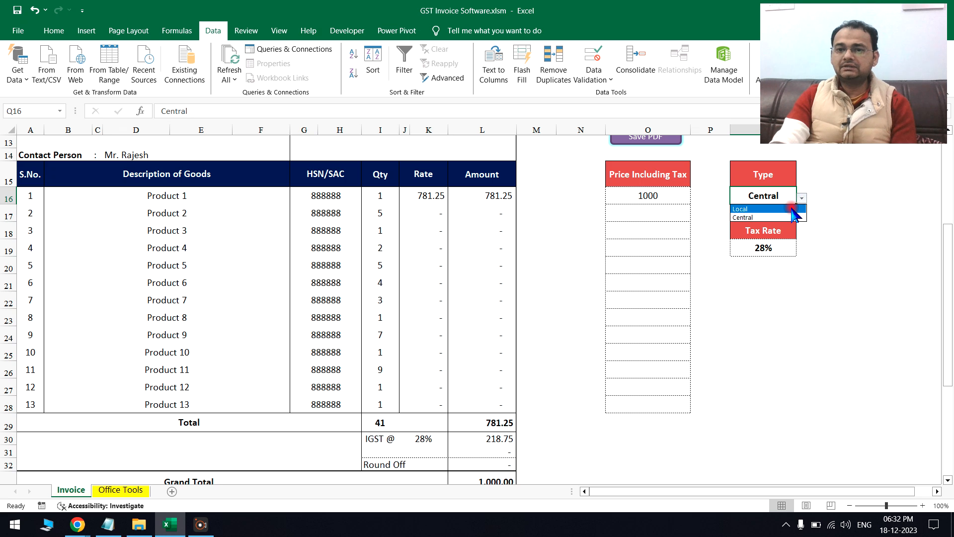
{"action": "left_click", "coordinate": [793, 210]}
{"action": "left_click_drag", "start_coordinate": [365, 439], "coordinate": [483, 446]}
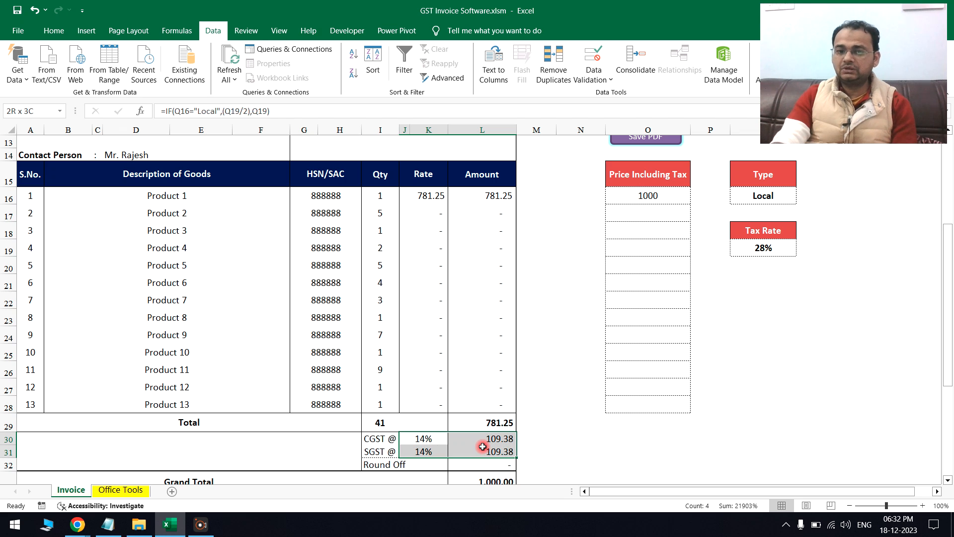
- Set the Tax Rate in Q19 to 12% and check the CGST and SGST percentages in J30:J31
{"action": "left_click", "coordinate": [784, 250]}
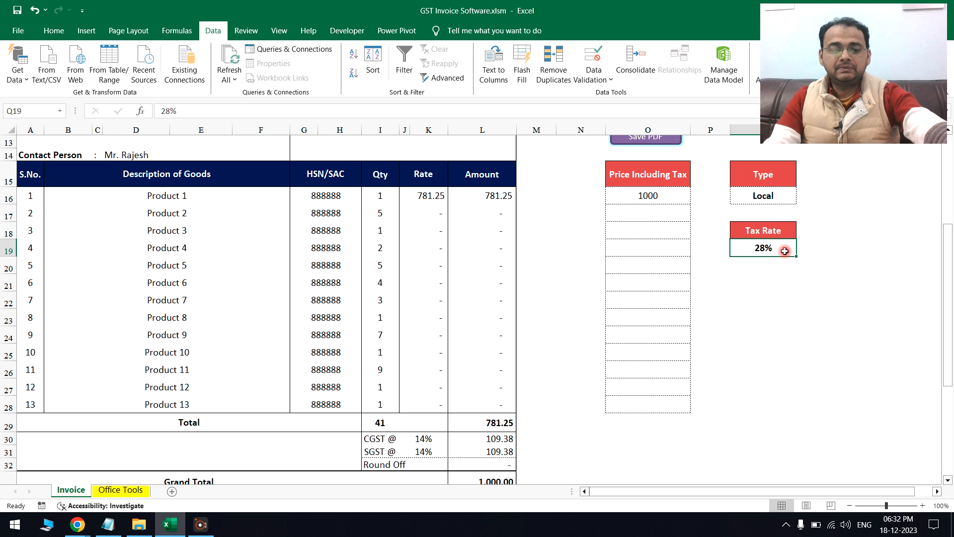
{"action": "type", "text": "12"}
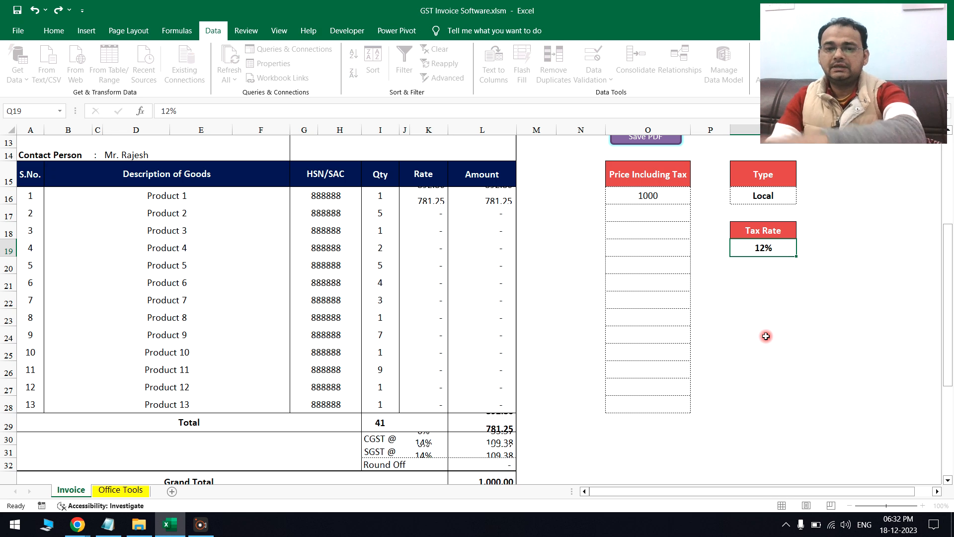
{"action": "key", "text": "Return"}
{"action": "left_click_drag", "start_coordinate": [426, 440], "coordinate": [430, 454]}
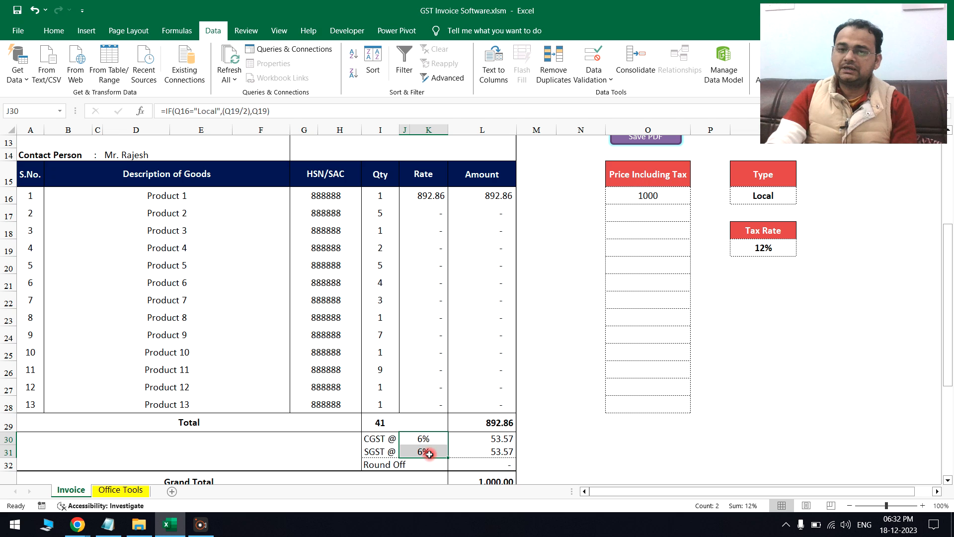
{"action": "left_click", "coordinate": [425, 439]}
- Examine the formulas in the Rate and Amount columns, the Total in L29, and the Grand Total and amount-in-words area
{"action": "left_click_drag", "start_coordinate": [426, 194], "coordinate": [427, 403]}
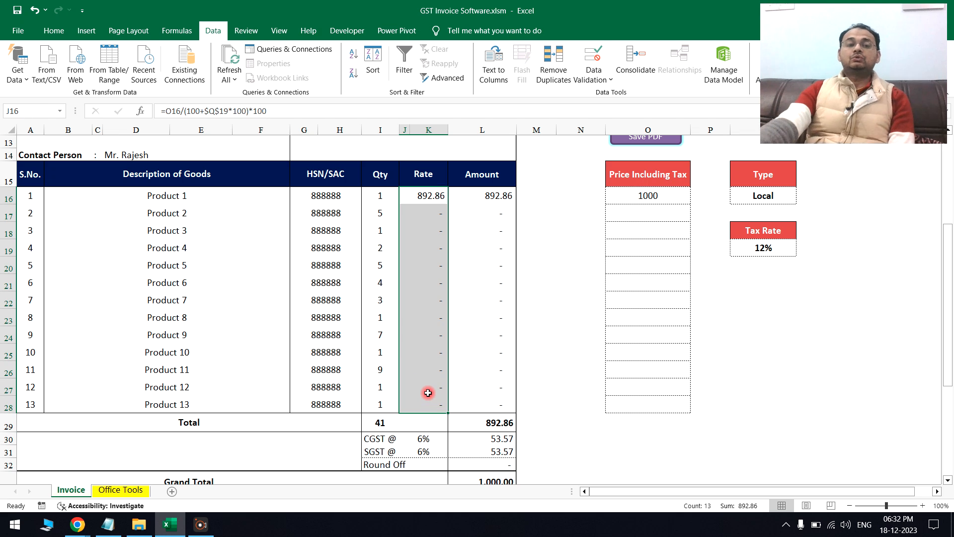
{"action": "left_click", "coordinate": [493, 250]}
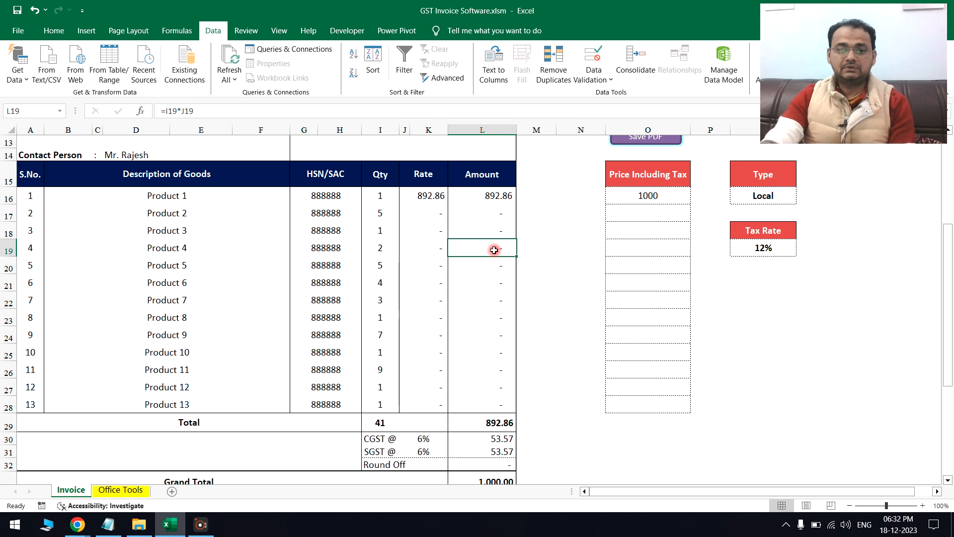
{"action": "scroll", "coordinate": [479, 350], "scroll_direction": "down", "scroll_amount": 1}
{"action": "scroll", "coordinate": [479, 349], "scroll_direction": "up", "scroll_amount": 1}
{"action": "scroll", "coordinate": [479, 350], "scroll_direction": "down", "scroll_amount": 1}
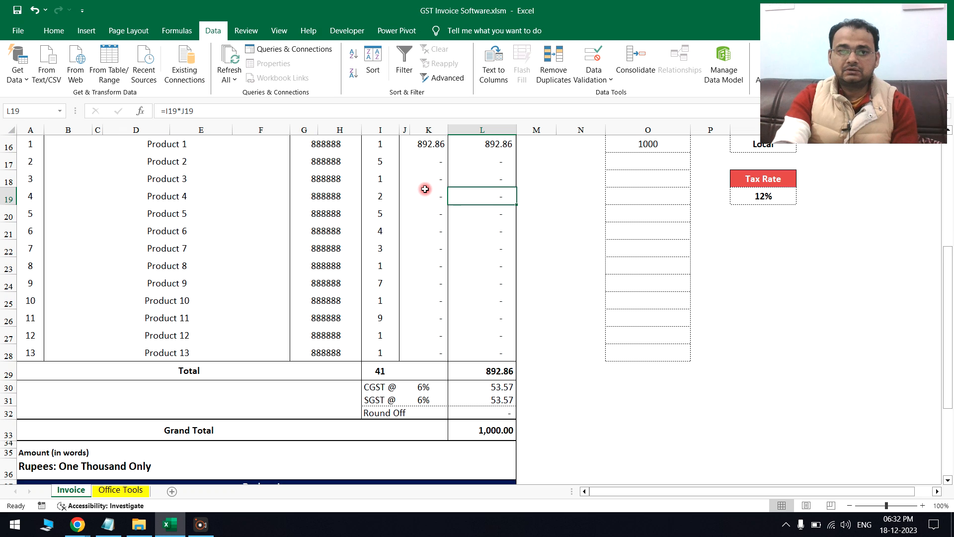
{"action": "left_click", "coordinate": [424, 181]}
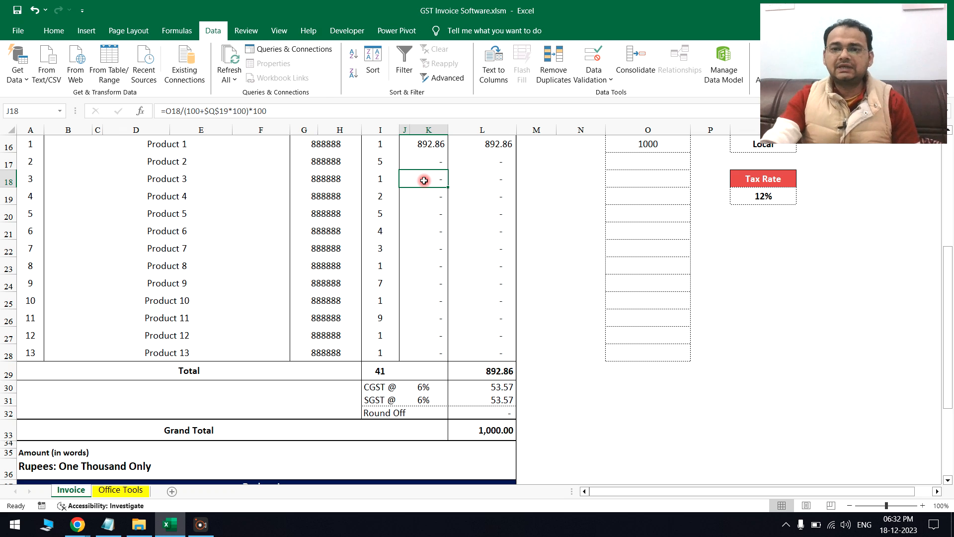
{"action": "left_click", "coordinate": [513, 321]}
{"action": "left_click", "coordinate": [485, 371]}
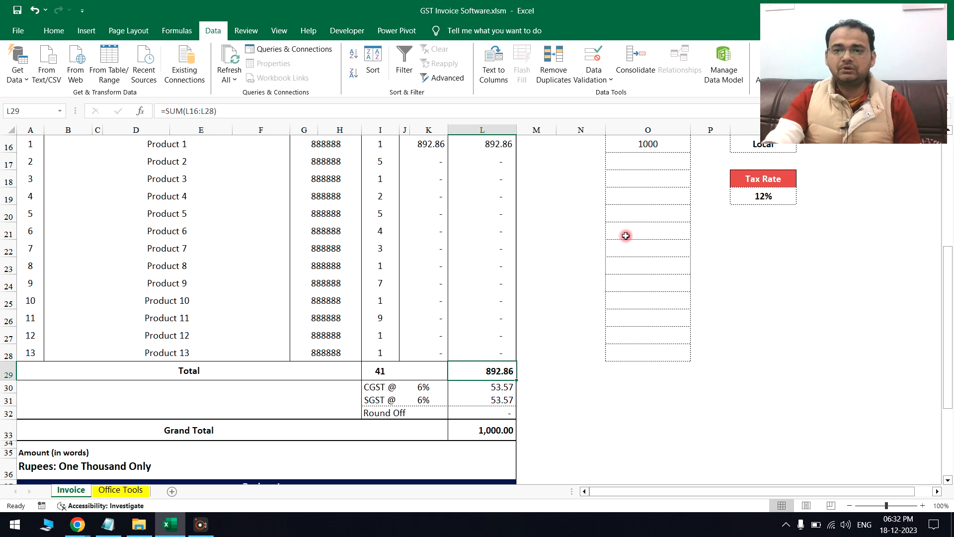
- Enter Price Including Tax values 2000, 5600, 45000 and 2300 in O17:O20 and check the taxes, Grand Total and amount in words
{"action": "scroll", "coordinate": [651, 301], "scroll_direction": "up", "scroll_amount": 1}
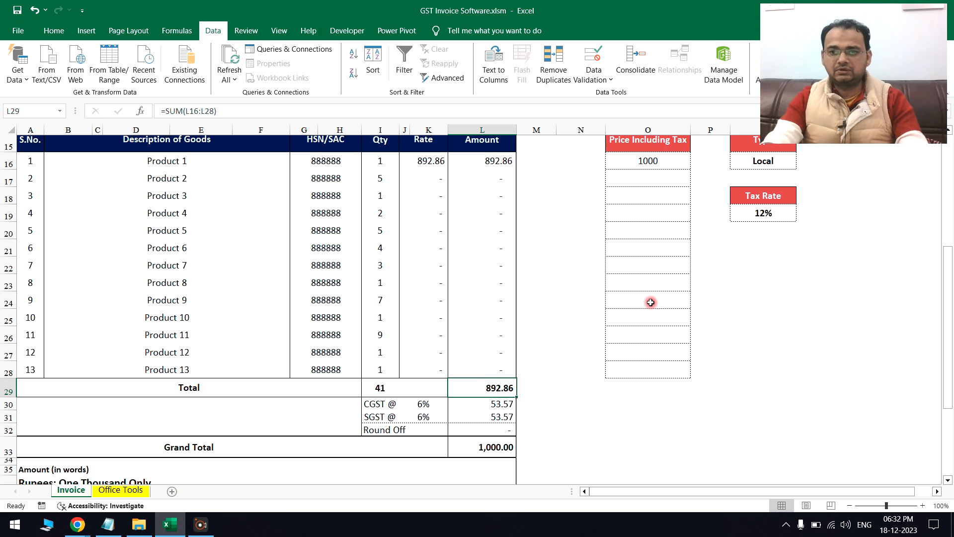
{"action": "left_click", "coordinate": [651, 188]}
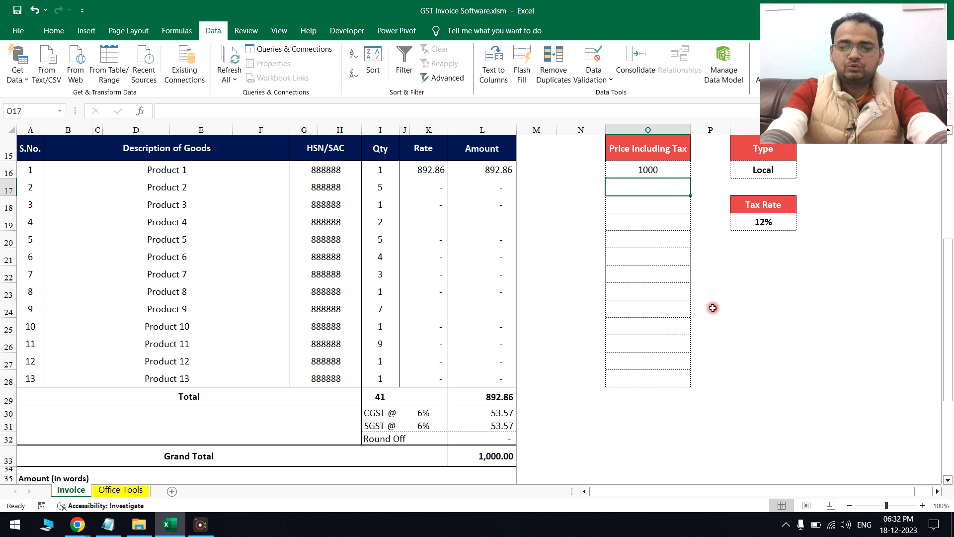
{"action": "type", "text": "20"}
{"action": "key", "text": "Return"}
{"action": "type", "text": "5600"}
{"action": "key", "text": "Return"}
{"action": "type", "text": "45000"}
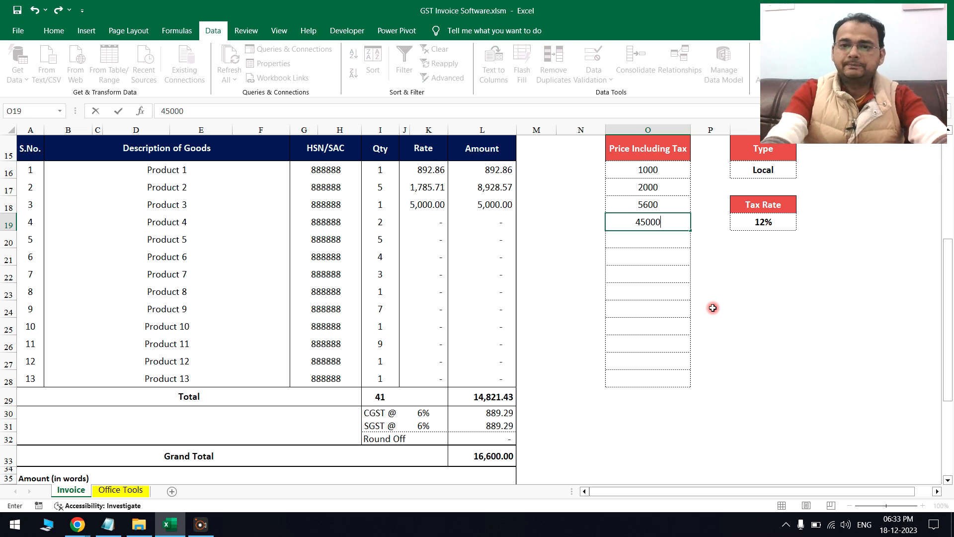
{"action": "key", "text": "Return"}
{"action": "type", "text": "2300"}
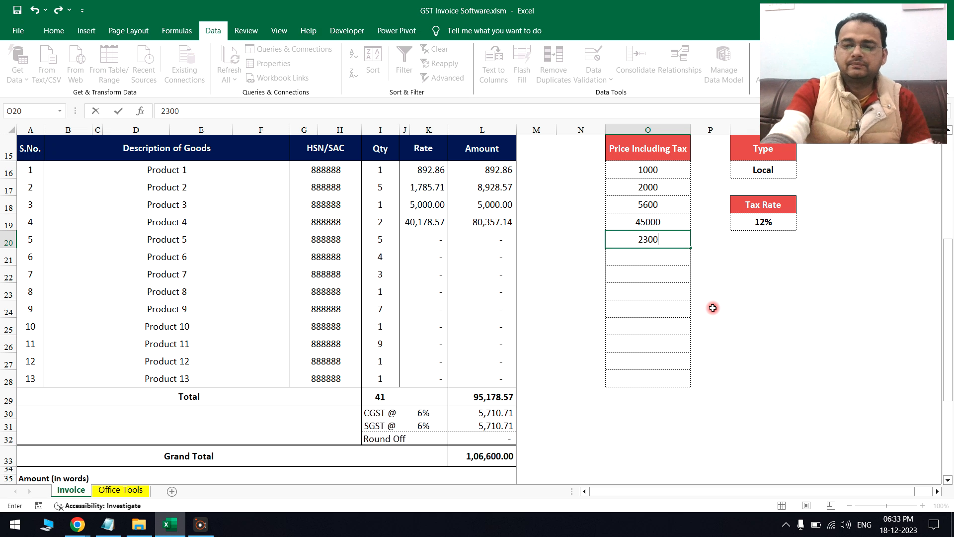
{"action": "key", "text": "Return"}
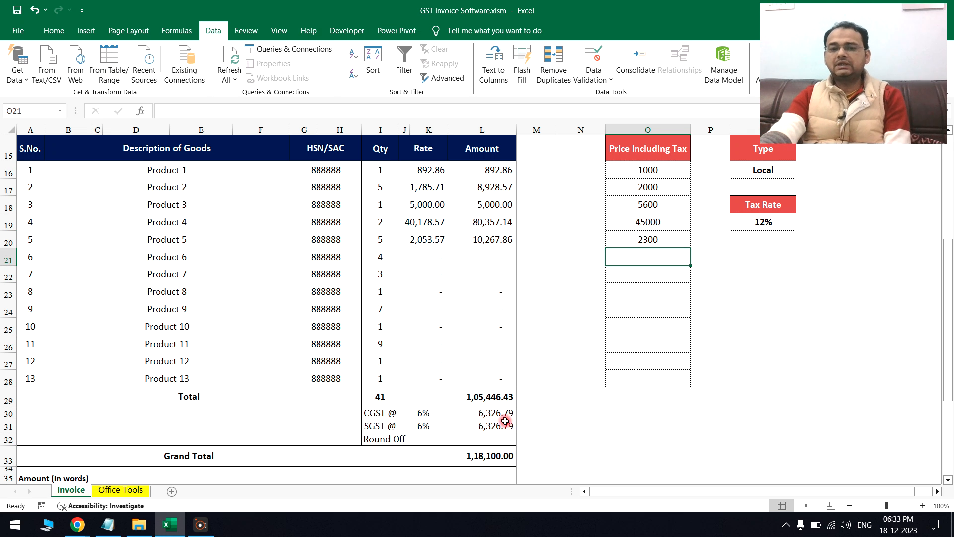
{"action": "left_click_drag", "start_coordinate": [508, 399], "coordinate": [507, 426]}
{"action": "left_click", "coordinate": [496, 454]}
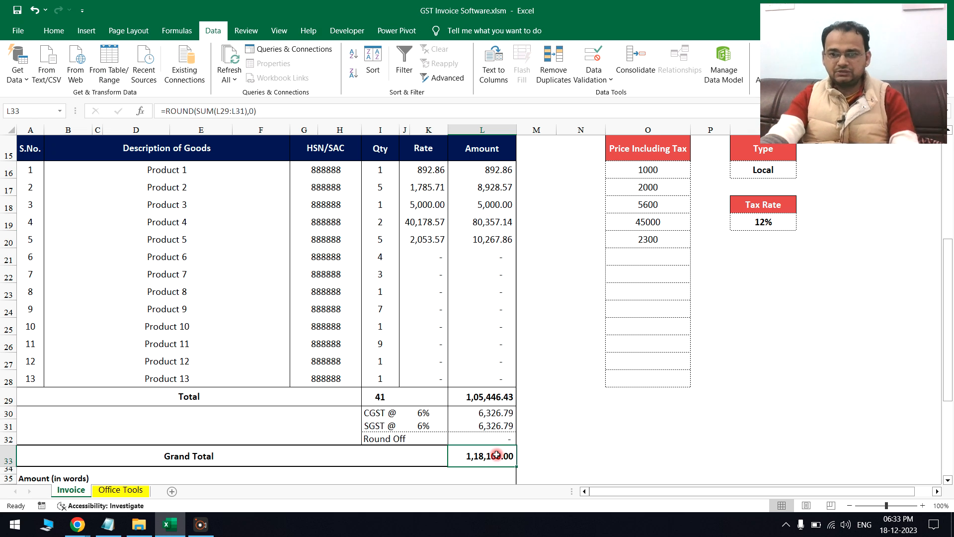
{"action": "scroll", "coordinate": [497, 455], "scroll_direction": "down", "scroll_amount": 1}
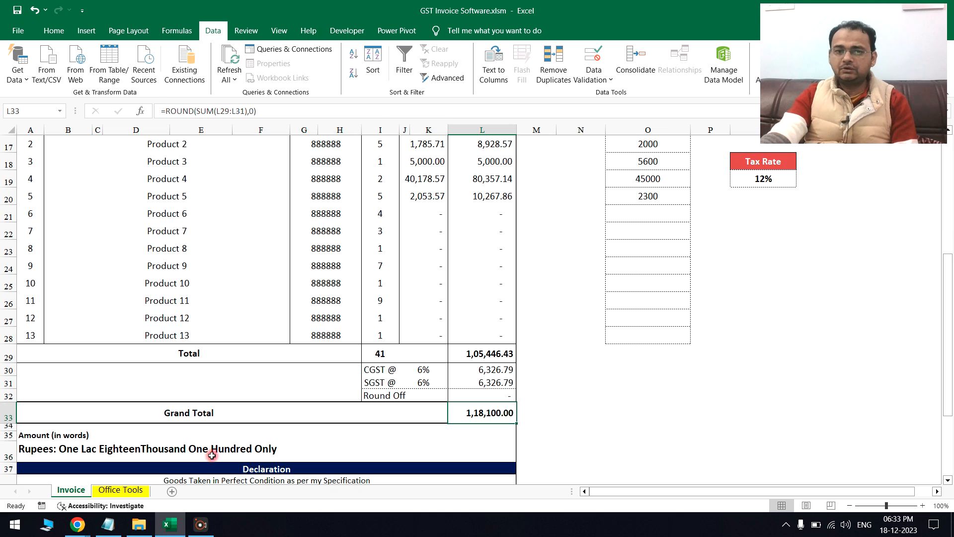
- Enter 3400 as Product 7's Price Including Tax in O22 and check the amount-in-words formula in A36
{"action": "left_click", "coordinate": [652, 237]}
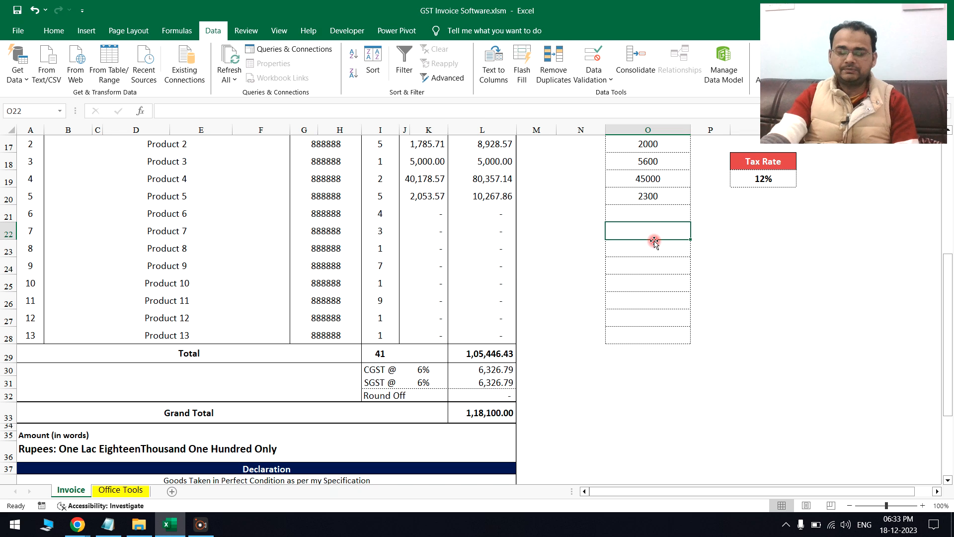
{"action": "type", "text": "3"}
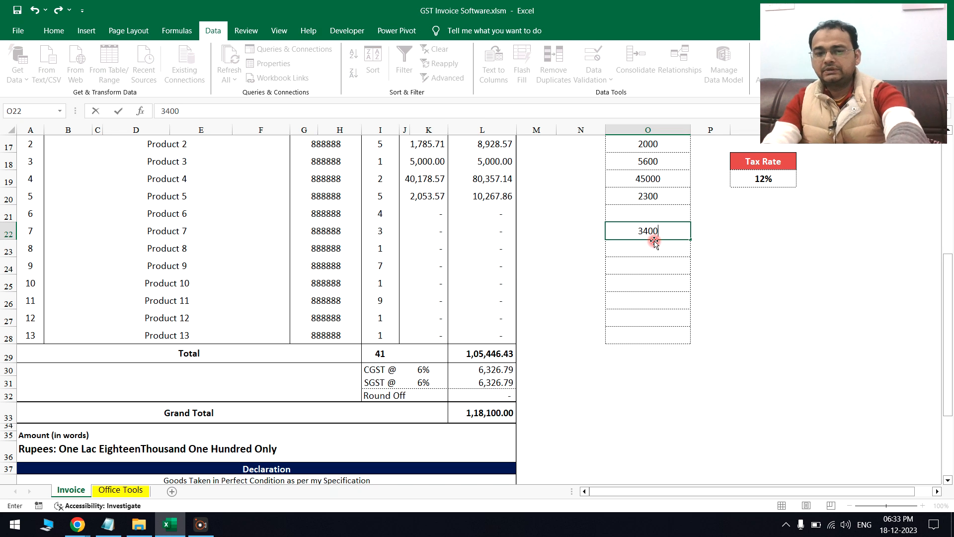
{"action": "type", "text": "400"}
{"action": "key", "text": "Return"}
{"action": "left_click", "coordinate": [88, 451]}
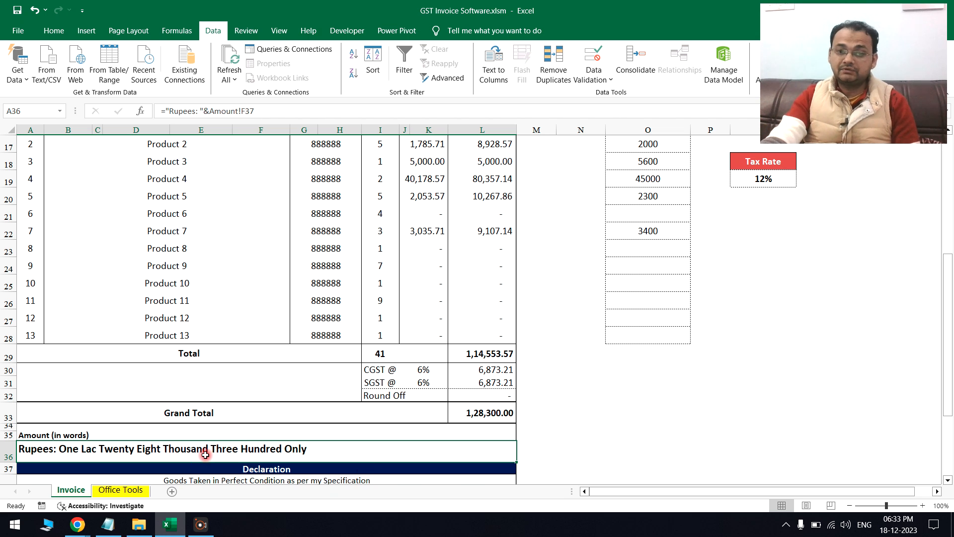
- Examine the Round Off row below the taxes and its rounding formula in L32
{"action": "left_click", "coordinate": [643, 374]}
{"action": "left_click", "coordinate": [651, 213]}
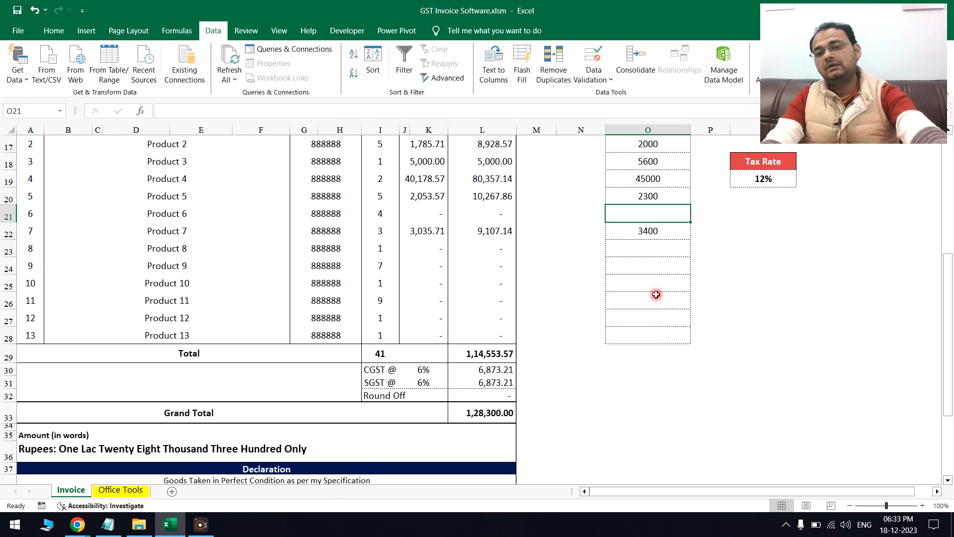
{"action": "left_click", "coordinate": [392, 397]}
{"action": "left_click_drag", "start_coordinate": [392, 398], "coordinate": [502, 397]}
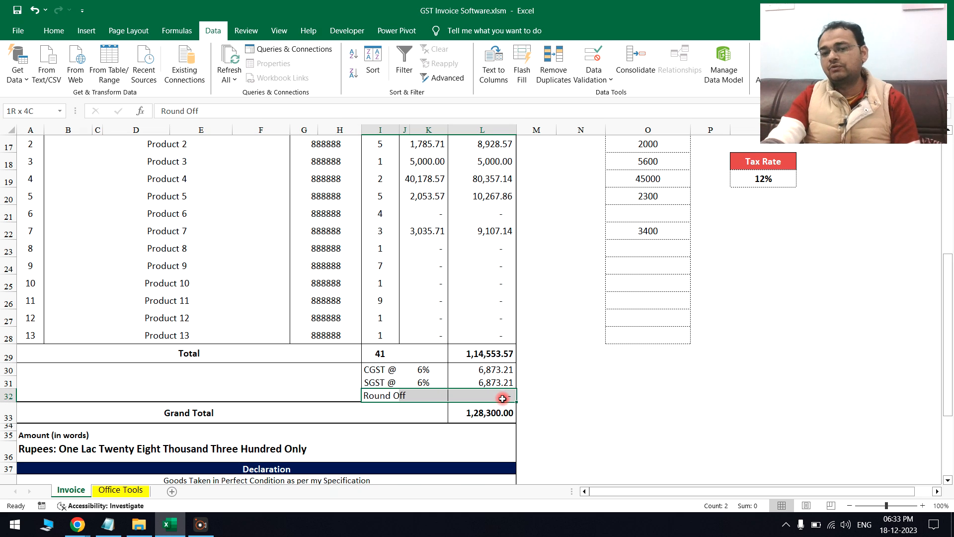
{"action": "left_click", "coordinate": [673, 264]}
{"action": "left_click", "coordinate": [501, 396]}
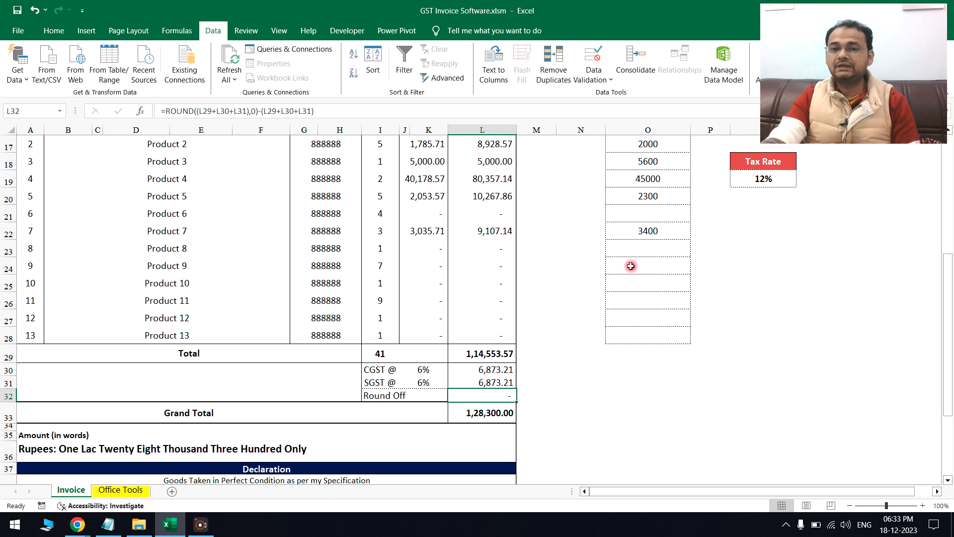
- Enter 0.17 as Product 6's Price Including Tax in O21 and check the Round Off amount in L32
{"action": "left_click", "coordinate": [666, 215]}
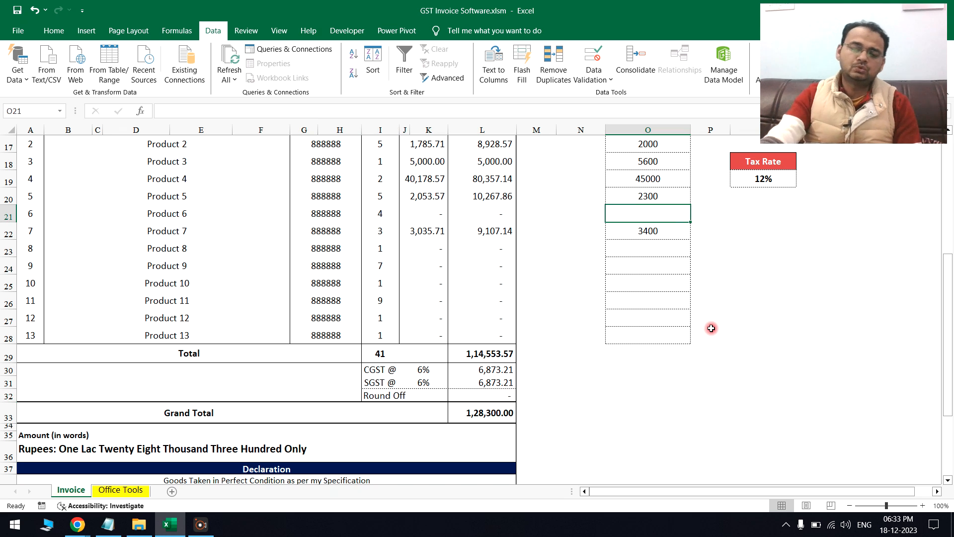
{"action": "type", "text": ".17"}
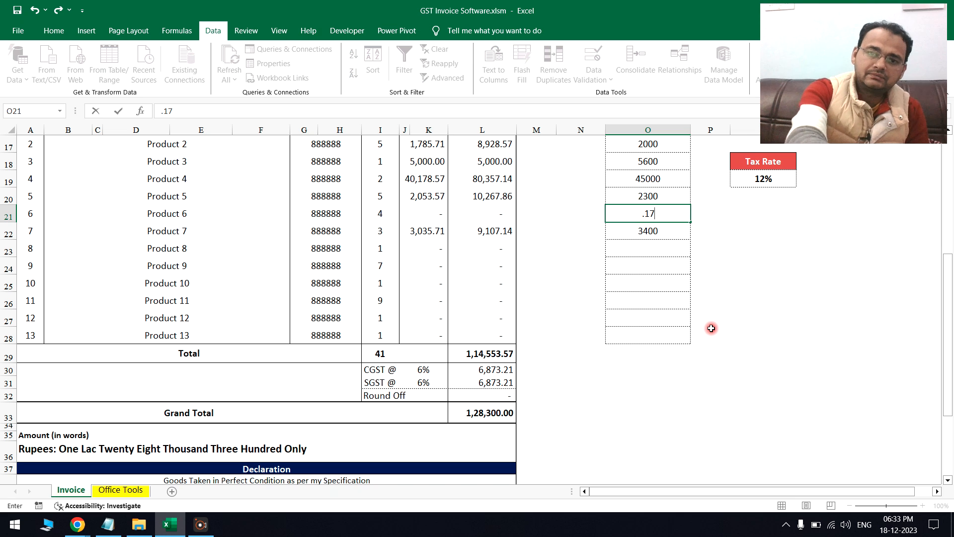
{"action": "key", "text": "Tab"}
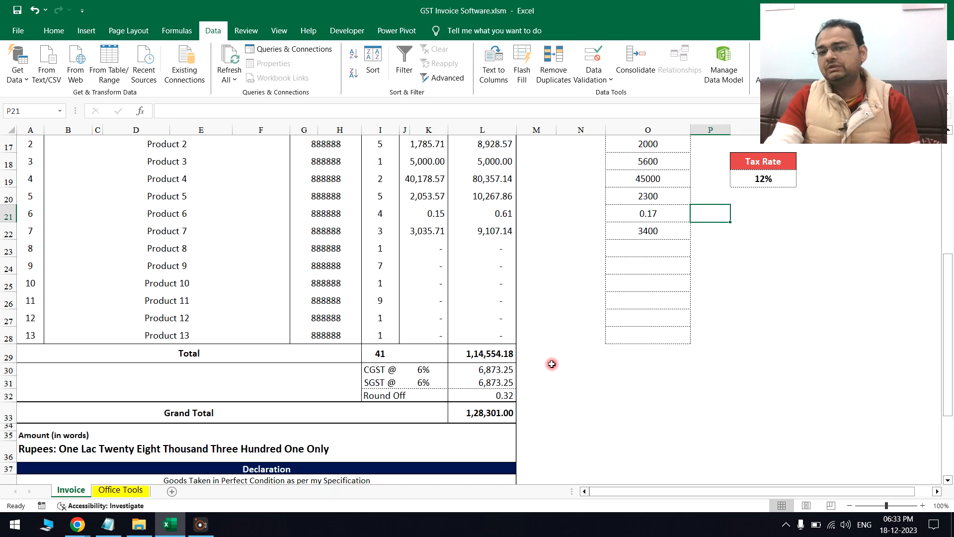
{"action": "left_click", "coordinate": [507, 395]}
{"action": "left_click_drag", "start_coordinate": [385, 395], "coordinate": [506, 395]}
{"action": "left_click", "coordinate": [507, 397]}
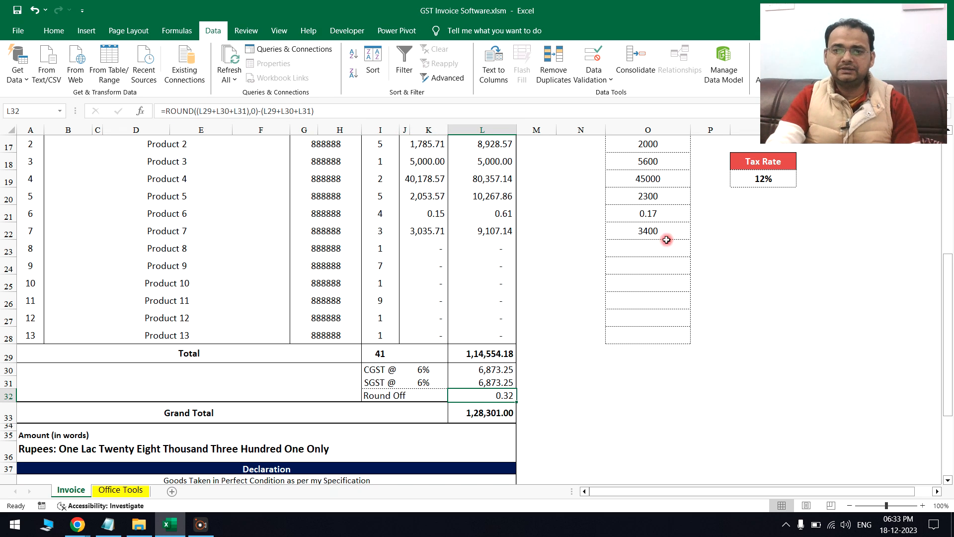
- Change Product 6's Price Including Tax in O21 to 0.01 and check the Round Off and Grand Total formulas in L32:L33
{"action": "left_click", "coordinate": [670, 215]}
{"action": "double_click", "coordinate": [669, 215]}
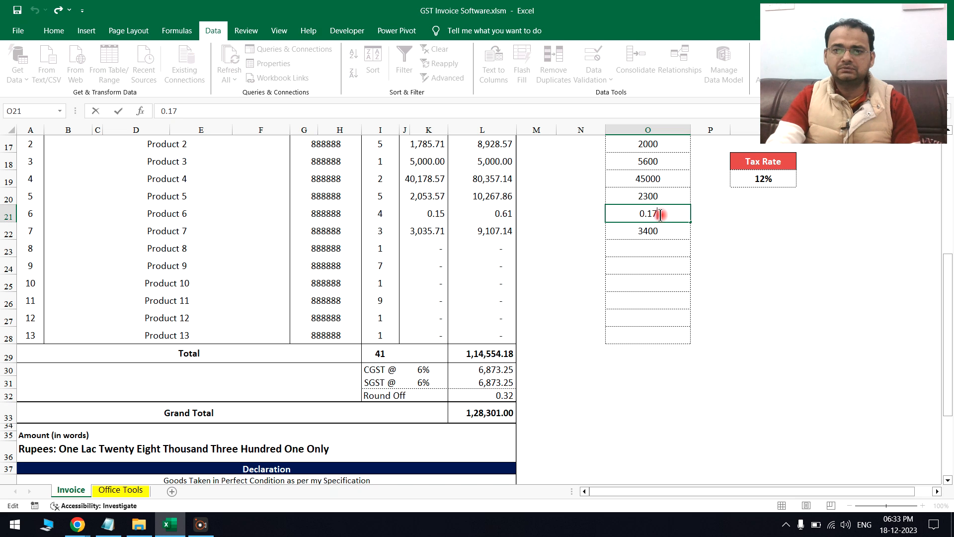
{"action": "left_click_drag", "start_coordinate": [648, 213], "coordinate": [680, 211]}
{"action": "type", "text": "0"}
{"action": "key", "text": "Tab"}
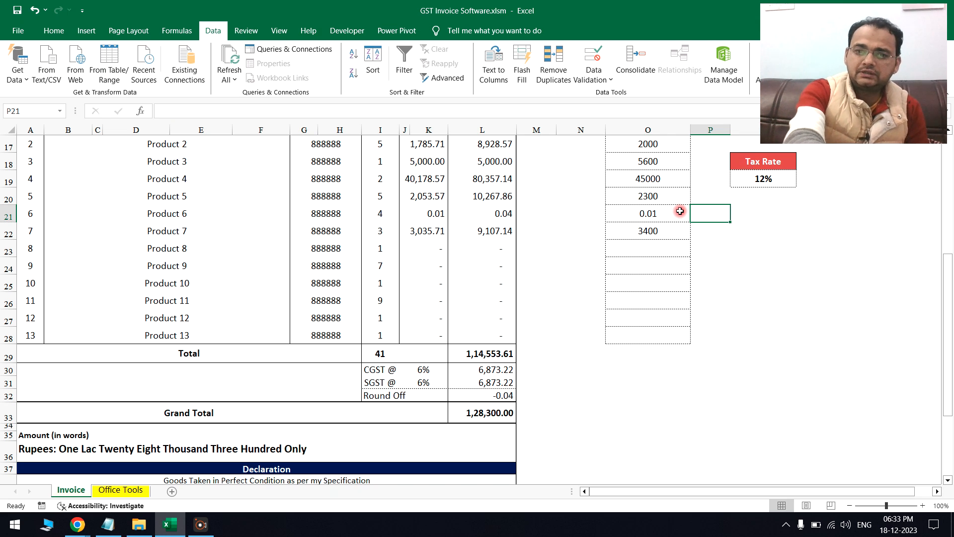
{"action": "left_click", "coordinate": [490, 396]}
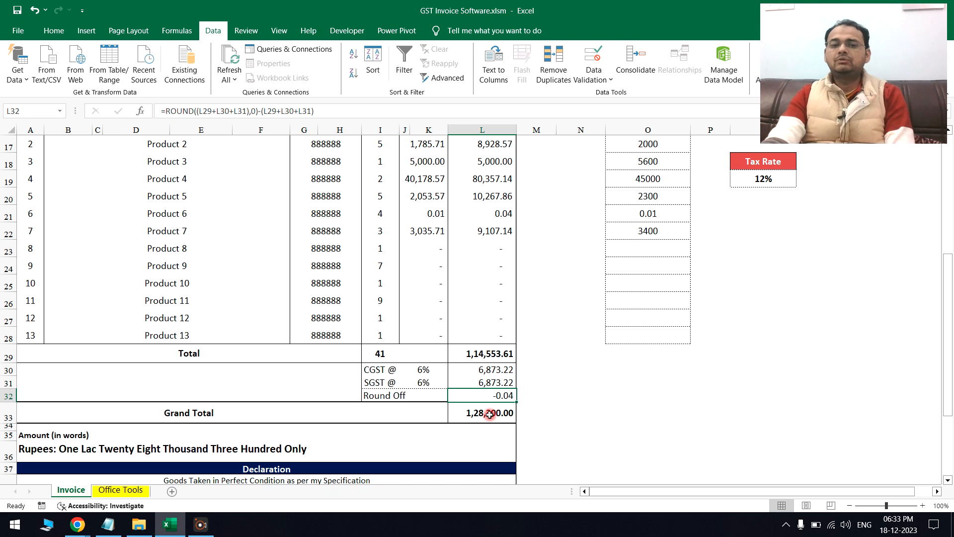
{"action": "left_click", "coordinate": [497, 411]}
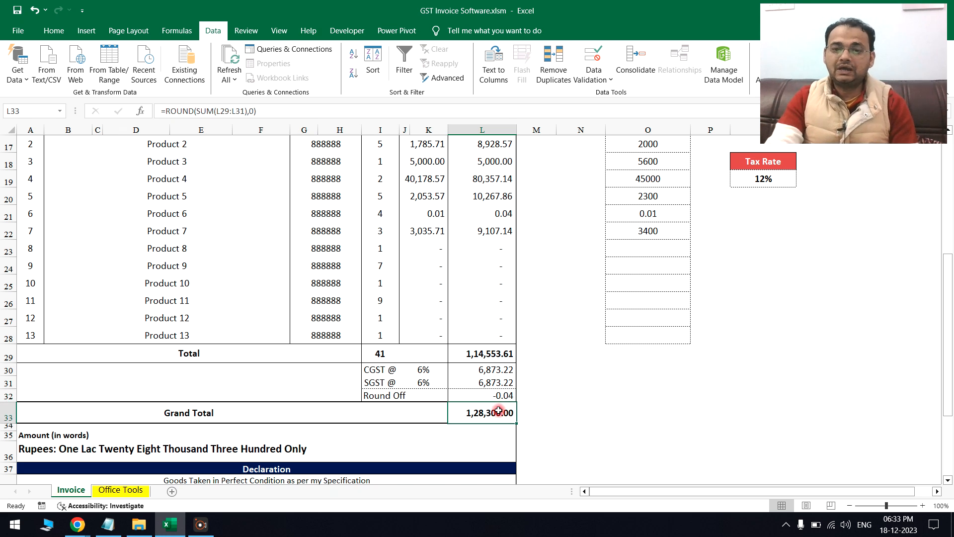
{"action": "left_click", "coordinate": [530, 412]}
- Review the signature block, Terms & Conditions and Declaration at the end of the invoice, and return to its header
{"action": "scroll", "coordinate": [604, 373], "scroll_direction": "down", "scroll_amount": 4}
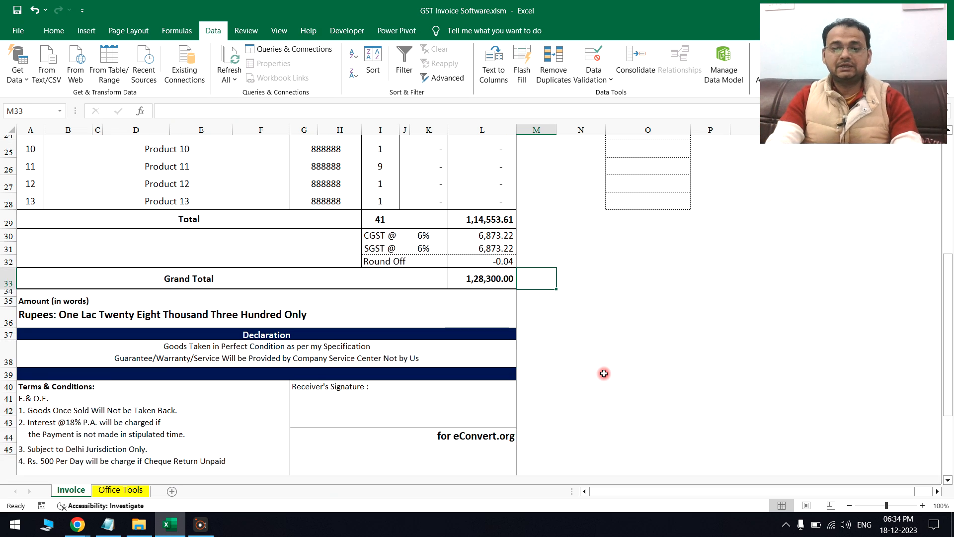
{"action": "left_click", "coordinate": [477, 381]}
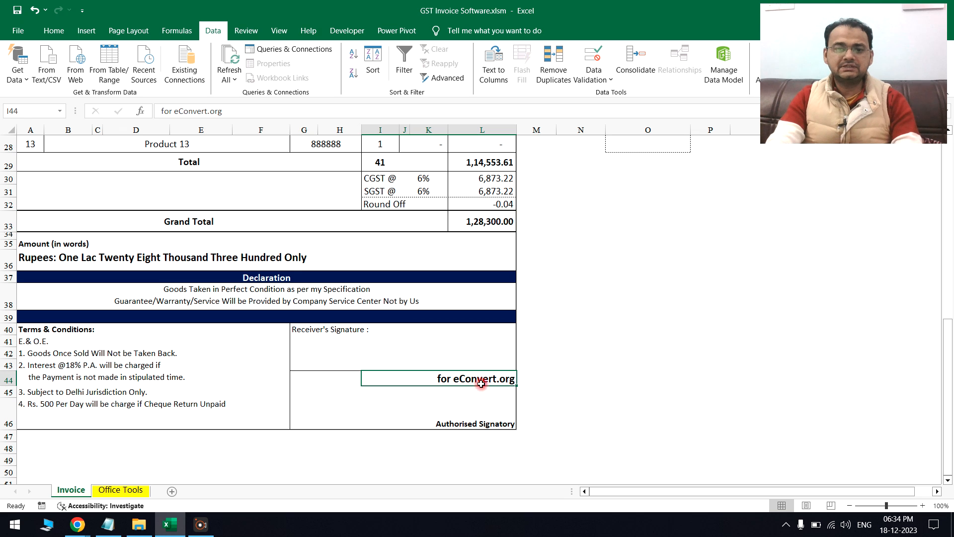
{"action": "left_click_drag", "start_coordinate": [53, 347], "coordinate": [52, 405]}
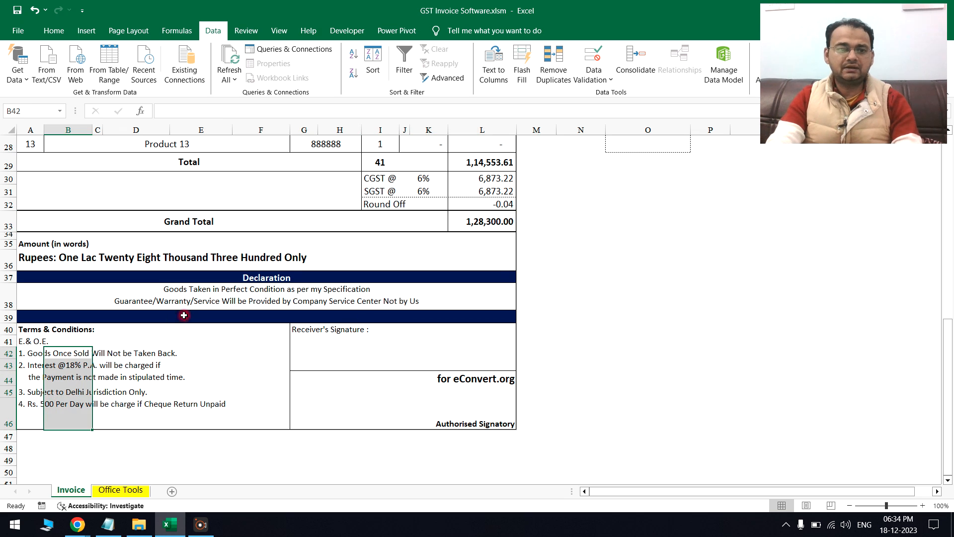
{"action": "left_click", "coordinate": [253, 294]}
{"action": "left_click_drag", "start_coordinate": [411, 301], "coordinate": [155, 280]}
{"action": "left_click", "coordinate": [644, 334]}
{"action": "scroll", "coordinate": [644, 334], "scroll_direction": "up", "scroll_amount": 3}
{"action": "scroll", "coordinate": [643, 334], "scroll_direction": "up", "scroll_amount": 1}
{"action": "scroll", "coordinate": [644, 333], "scroll_direction": "down", "scroll_amount": 2}
{"action": "scroll", "coordinate": [643, 333], "scroll_direction": "down", "scroll_amount": 1}
{"action": "scroll", "coordinate": [644, 333], "scroll_direction": "up", "scroll_amount": 9}
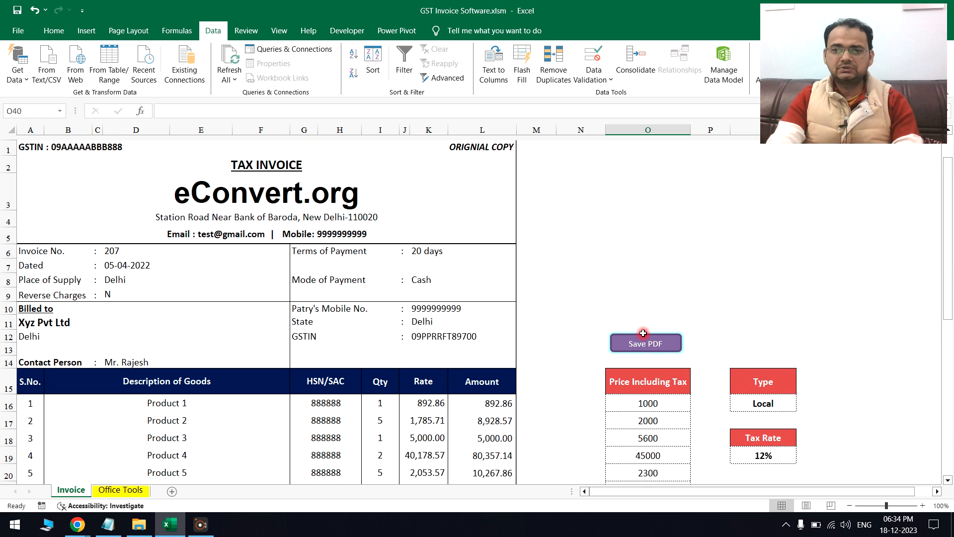
{"action": "scroll", "coordinate": [643, 333], "scroll_direction": "down", "scroll_amount": 1}
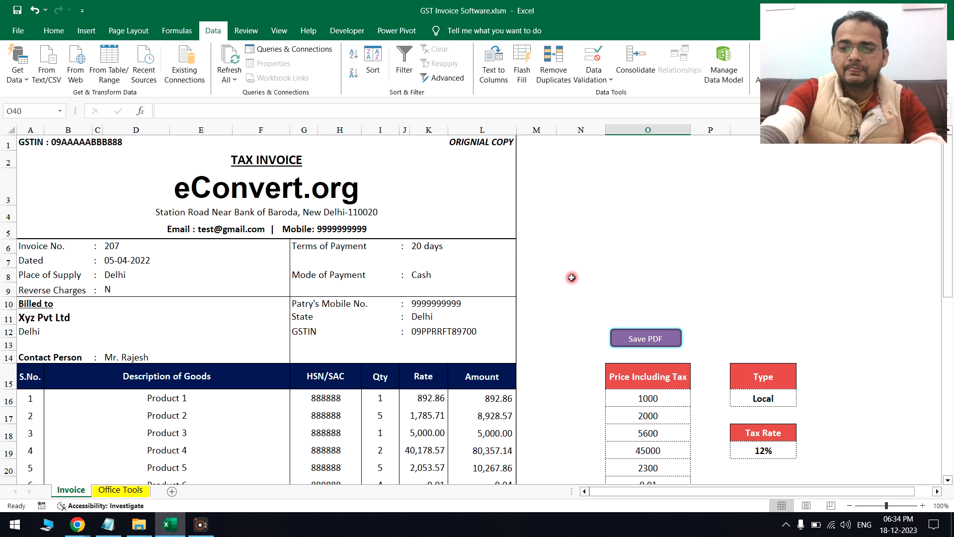
- Open the code of Module1 in the GST Invoice Software.xlsm project in the Visual Basic editor
{"action": "key", "text": "alt+F11"}
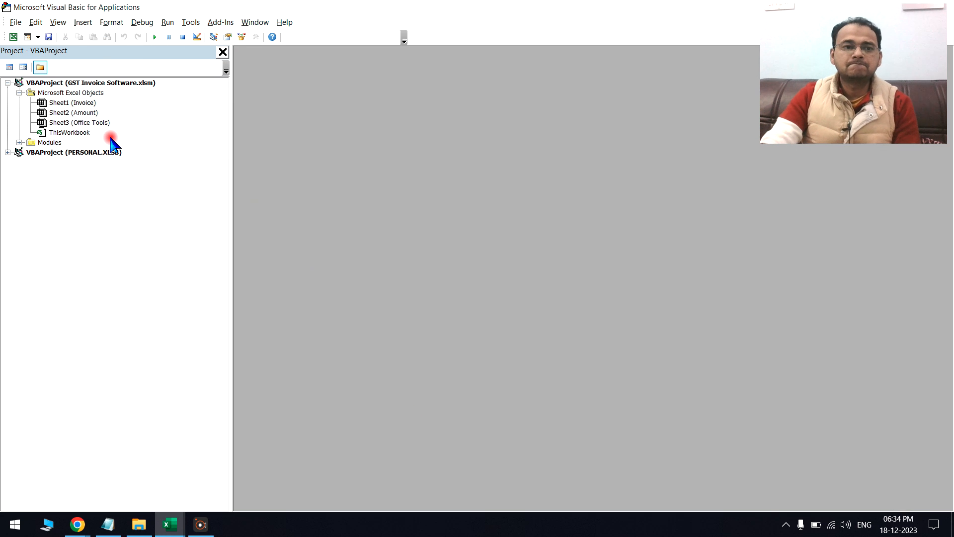
{"action": "left_click", "coordinate": [19, 142]}
{"action": "double_click", "coordinate": [48, 152]}
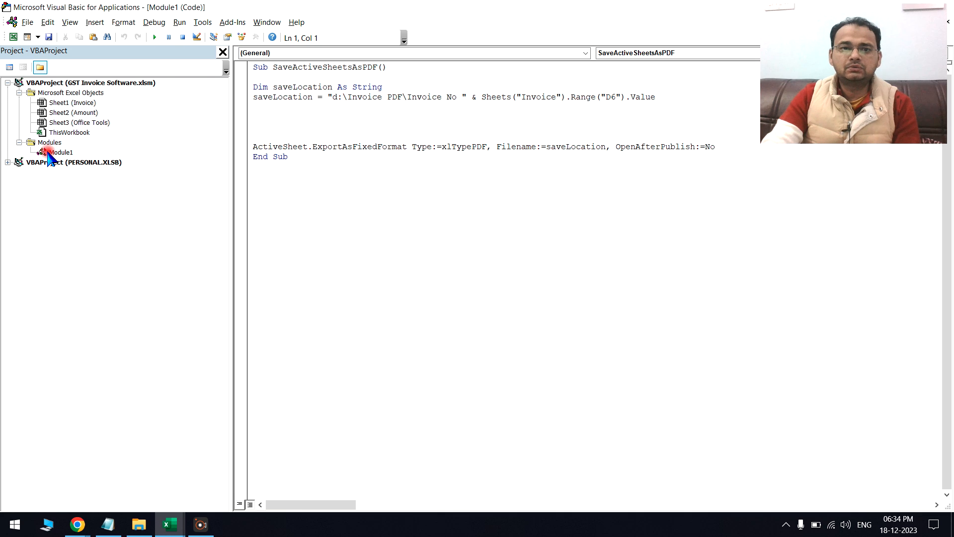
{"action": "left_click_drag", "start_coordinate": [334, 97], "coordinate": [503, 95]}
{"action": "left_click", "coordinate": [494, 178]}
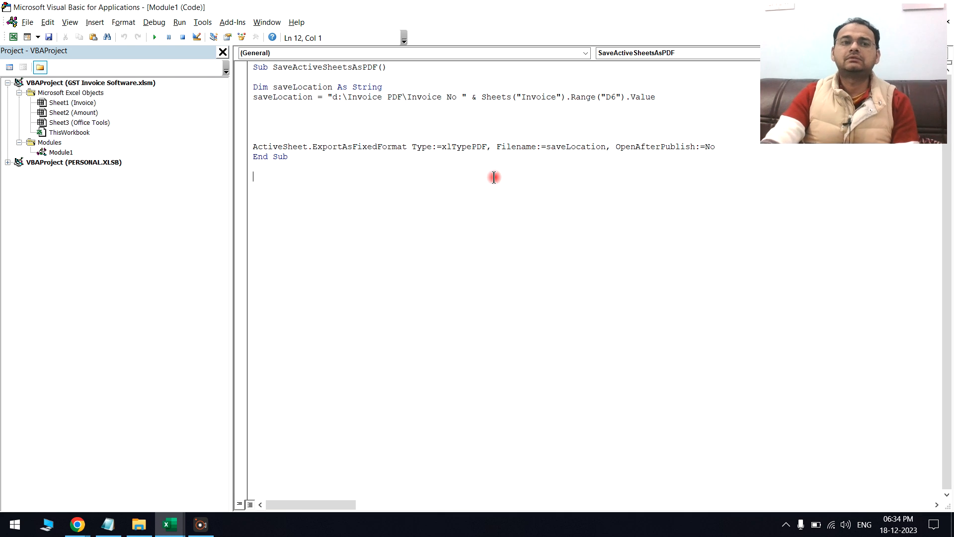
- Examine the SaveActiveSheetsAsPDF macro, including the d:\Invoice PDF\ save path, the Invoice sheet reference and the export line
{"action": "left_click_drag", "start_coordinate": [853, 11], "coordinate": [837, 225]}
{"action": "left_click_drag", "start_coordinate": [294, 177], "coordinate": [239, 68]}
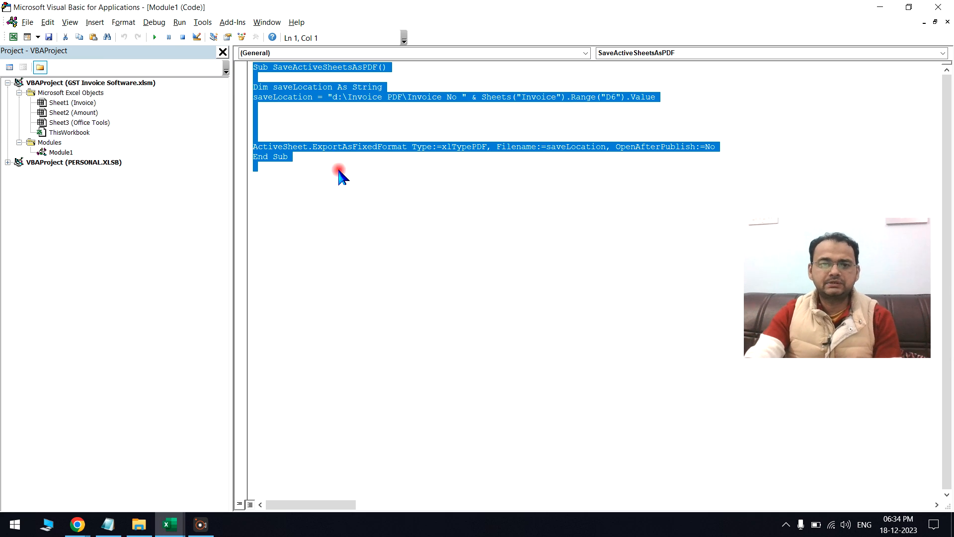
{"action": "left_click", "coordinate": [358, 188]}
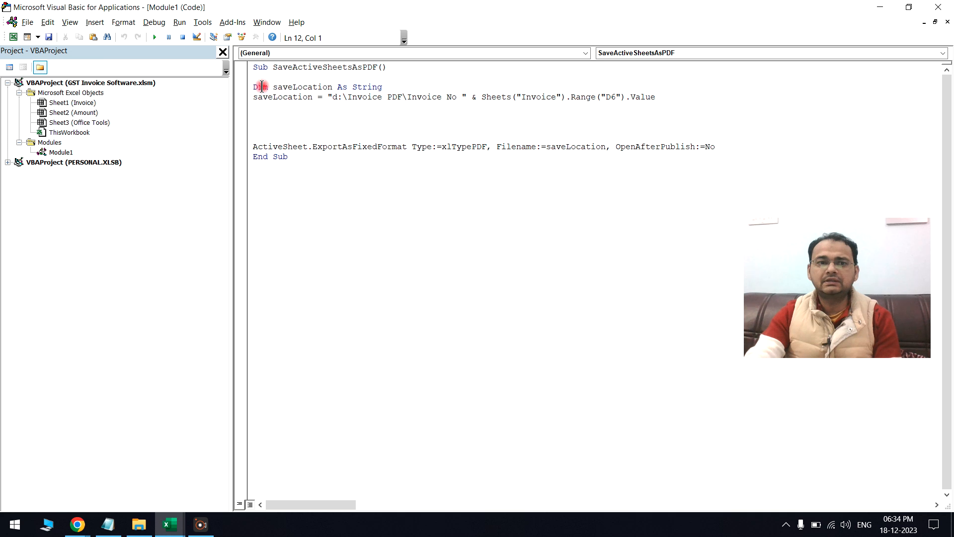
{"action": "left_click_drag", "start_coordinate": [334, 97], "coordinate": [406, 103]}
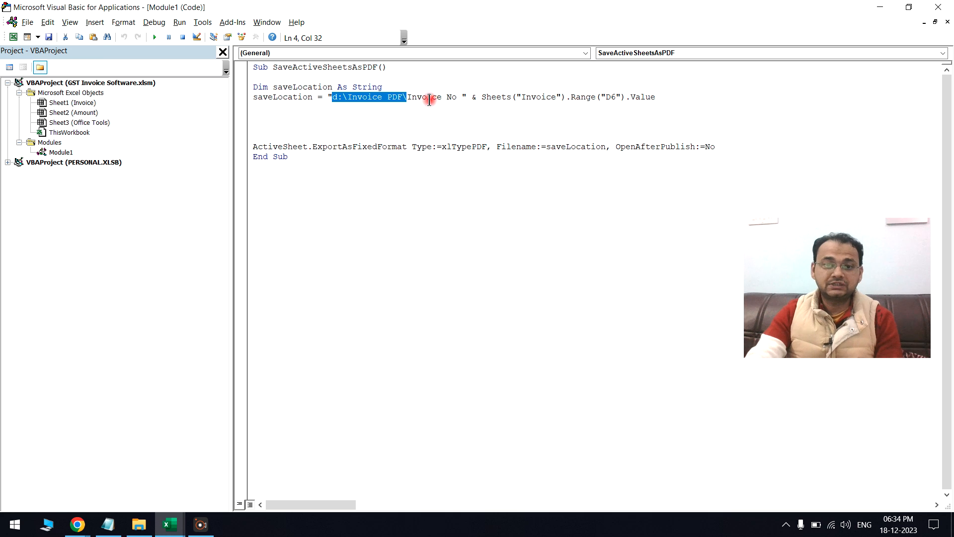
{"action": "left_click", "coordinate": [519, 97]}
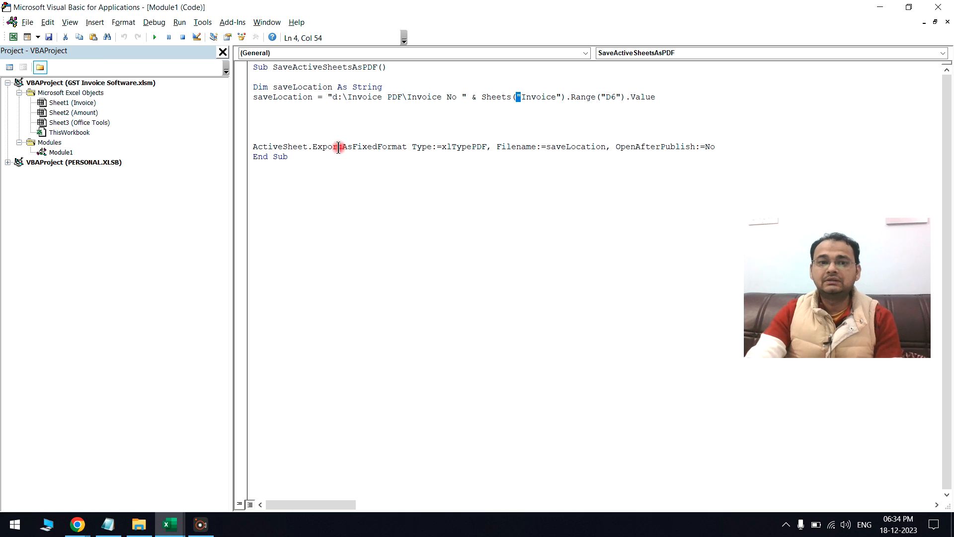
{"action": "left_click_drag", "start_coordinate": [254, 87], "coordinate": [595, 203]}
{"action": "left_click", "coordinate": [595, 203]}
{"action": "key", "text": "ctrl+a"}
{"action": "left_click", "coordinate": [402, 213]}
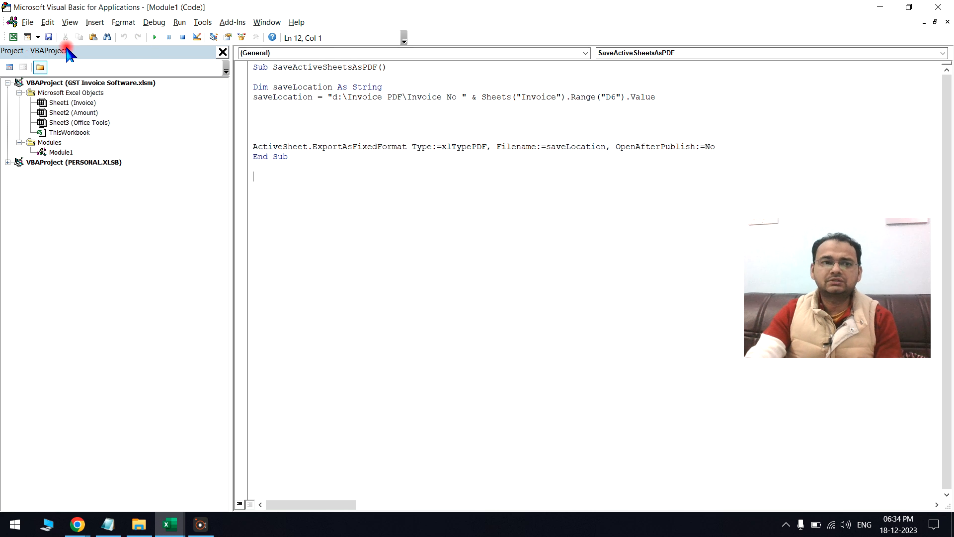
- Switch back to the Excel workbook and look over the Invoice sheet from header to totals
{"action": "left_click", "coordinate": [13, 36]}
{"action": "left_click", "coordinate": [630, 269]}
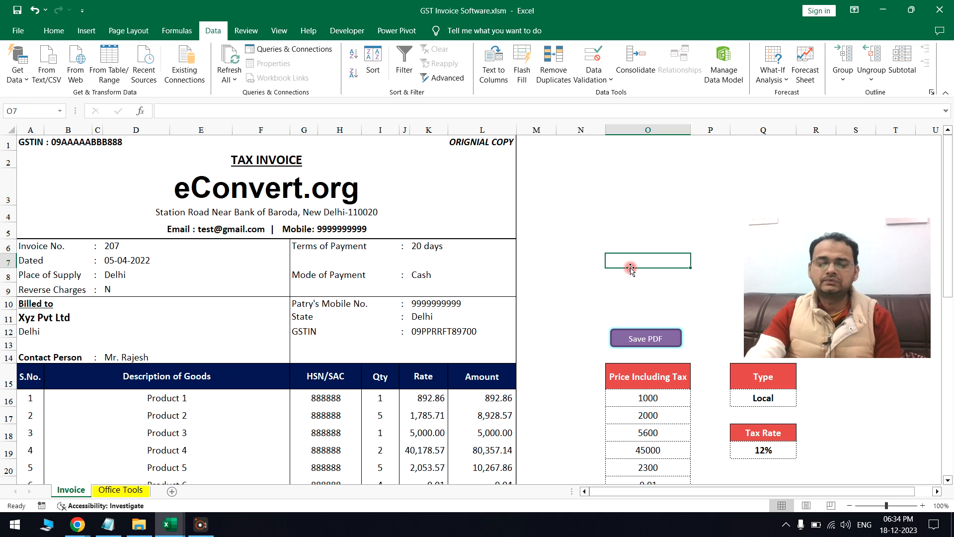
{"action": "scroll", "coordinate": [630, 269], "scroll_direction": "down", "scroll_amount": 5}
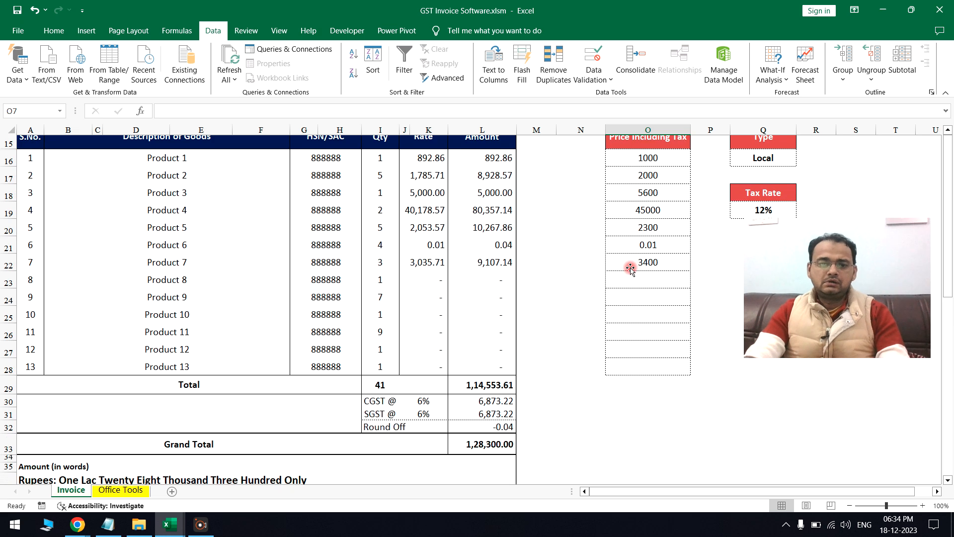
{"action": "scroll", "coordinate": [630, 267], "scroll_direction": "down", "scroll_amount": 2}
{"action": "scroll", "coordinate": [590, 277], "scroll_direction": "up", "scroll_amount": 7}
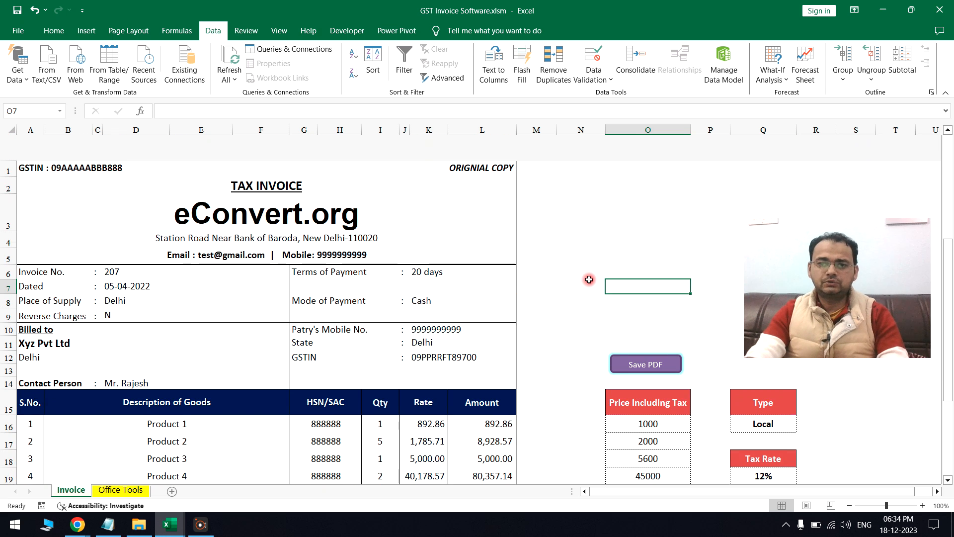
{"action": "left_click", "coordinate": [586, 210]}
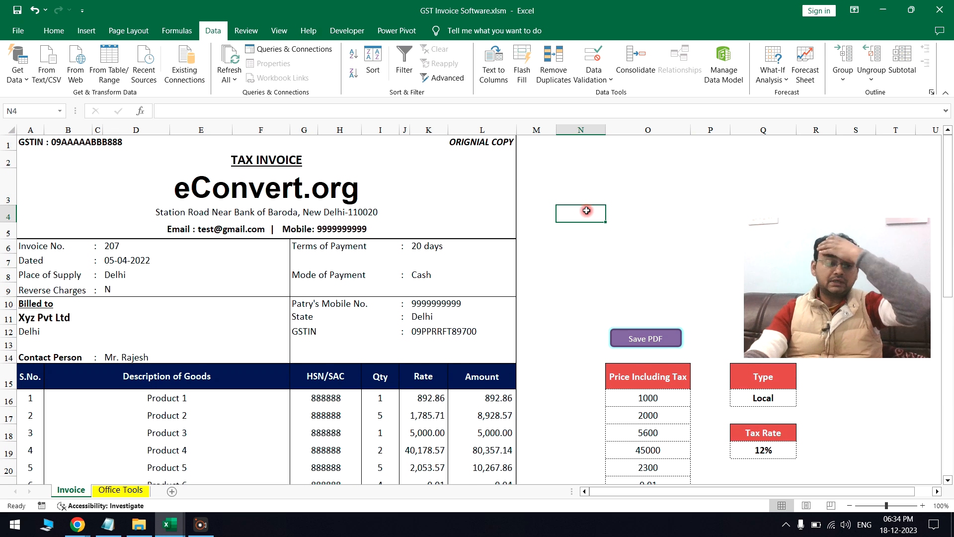
- Switch to Chrome and bring up the eConvert.org home page
{"action": "left_click", "coordinate": [80, 525]}
{"action": "left_click", "coordinate": [269, 512]}
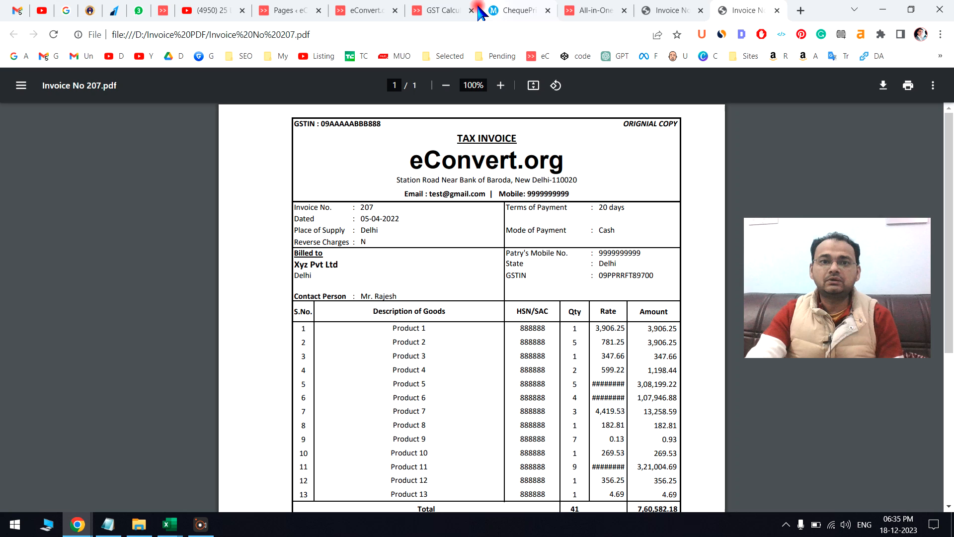
{"action": "left_click", "coordinate": [576, 7]}
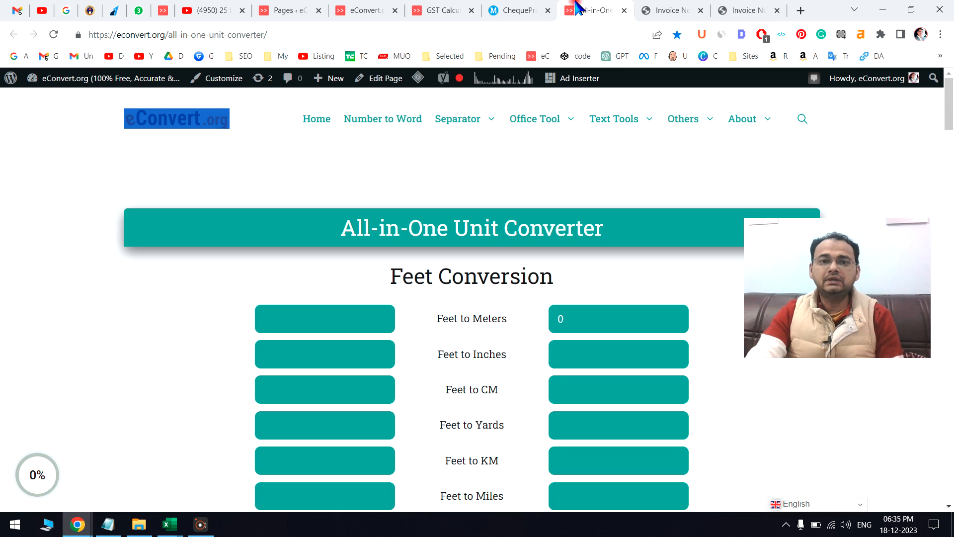
{"action": "left_click", "coordinate": [360, 7]}
{"action": "left_click_drag", "start_coordinate": [100, 123], "coordinate": [255, 122]}
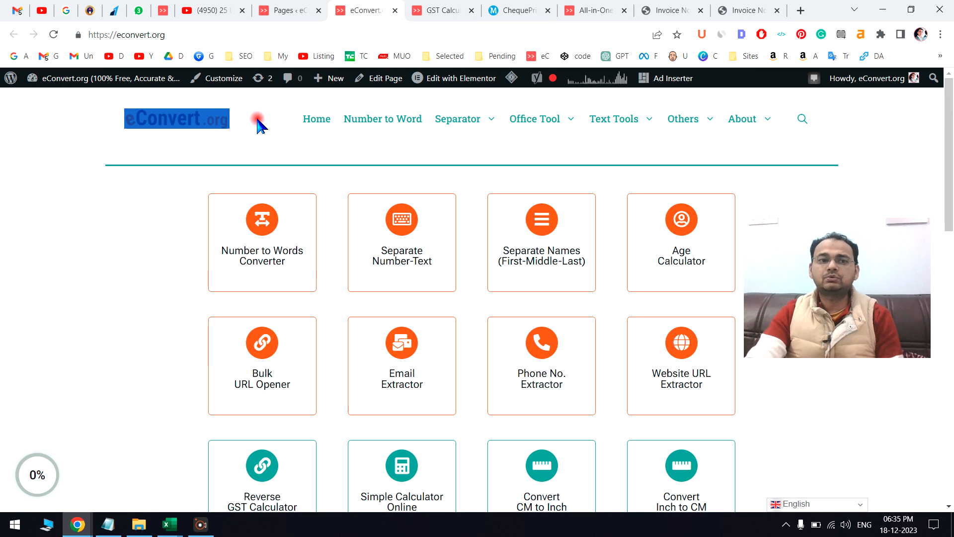
{"action": "left_click", "coordinate": [164, 266]}
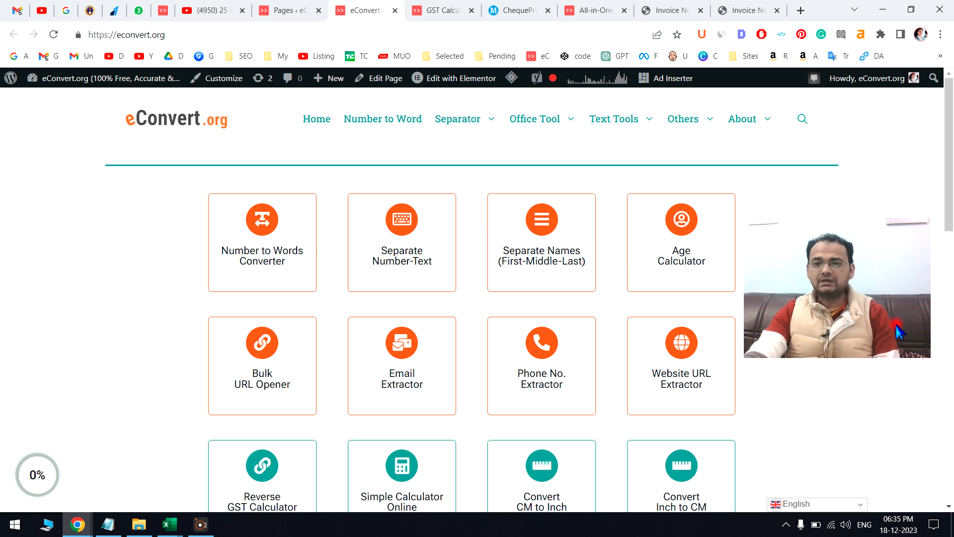
- Browse the online tools listed on the eConvert.org home page and return to its beginning
{"action": "left_click", "coordinate": [433, 184]}
{"action": "scroll", "coordinate": [433, 184], "scroll_direction": "down", "scroll_amount": 2}
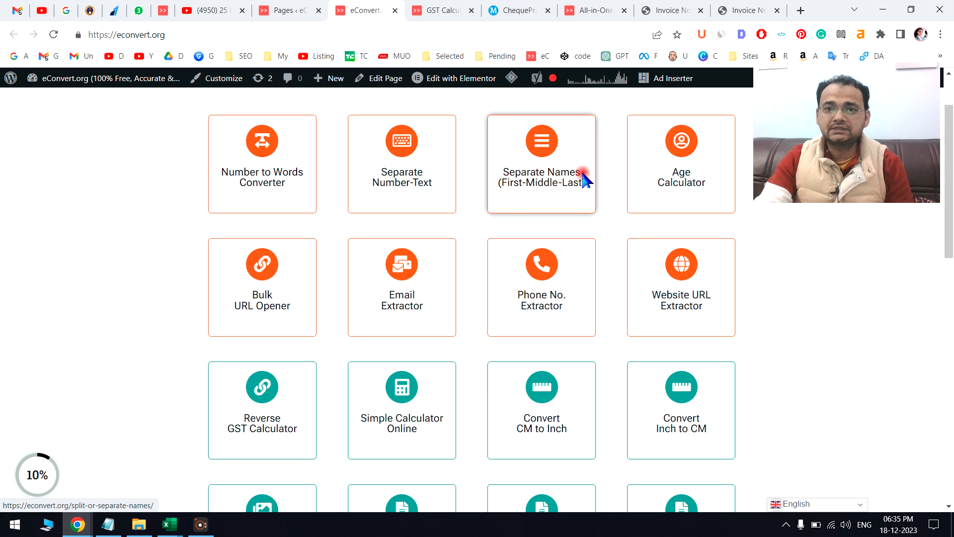
{"action": "left_click_drag", "start_coordinate": [950, 195], "coordinate": [950, 355]}
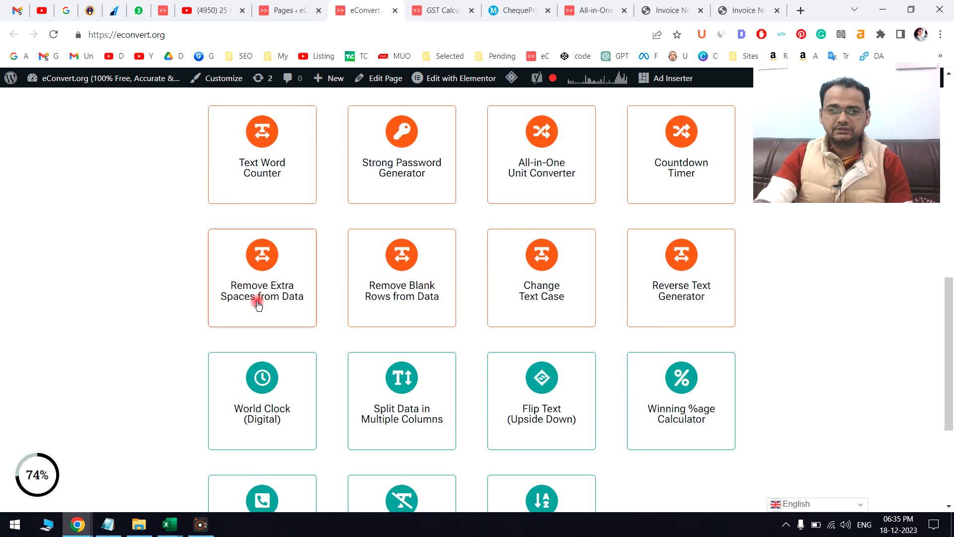
{"action": "left_click_drag", "start_coordinate": [950, 348], "coordinate": [946, 142]}
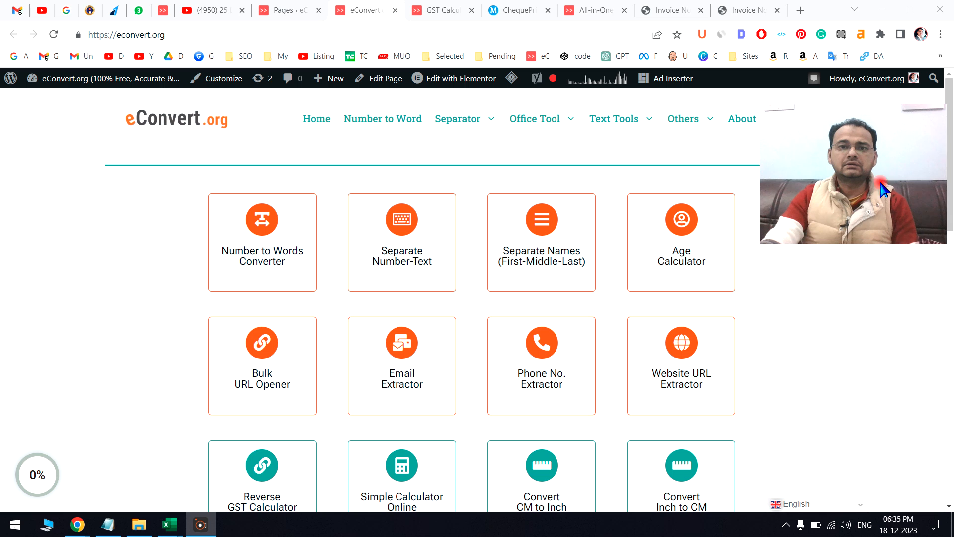
- Bring up the ChequePrint.in site and look at the MoneyFlex - Cheque Printing Software heading
{"action": "left_click", "coordinate": [523, 9]}
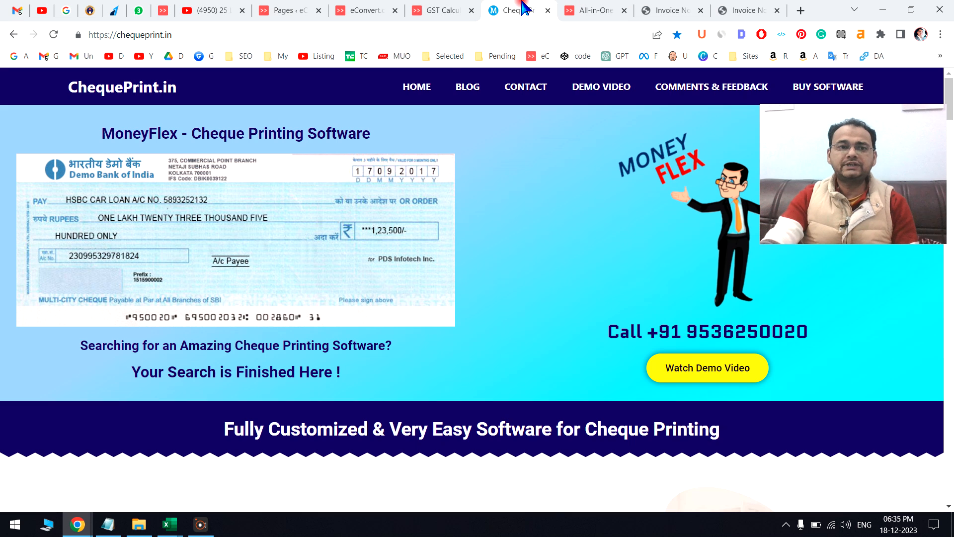
{"action": "left_click", "coordinate": [203, 34]}
{"action": "left_click_drag", "start_coordinate": [106, 137], "coordinate": [456, 126]}
{"action": "left_click", "coordinate": [457, 126]}
- Examine the Printed Cheques samples on ChequePrint.in, enlarging the ICICI and Kotak cheques, and return to the page's beginning
{"action": "left_click_drag", "start_coordinate": [950, 115], "coordinate": [940, 227]}
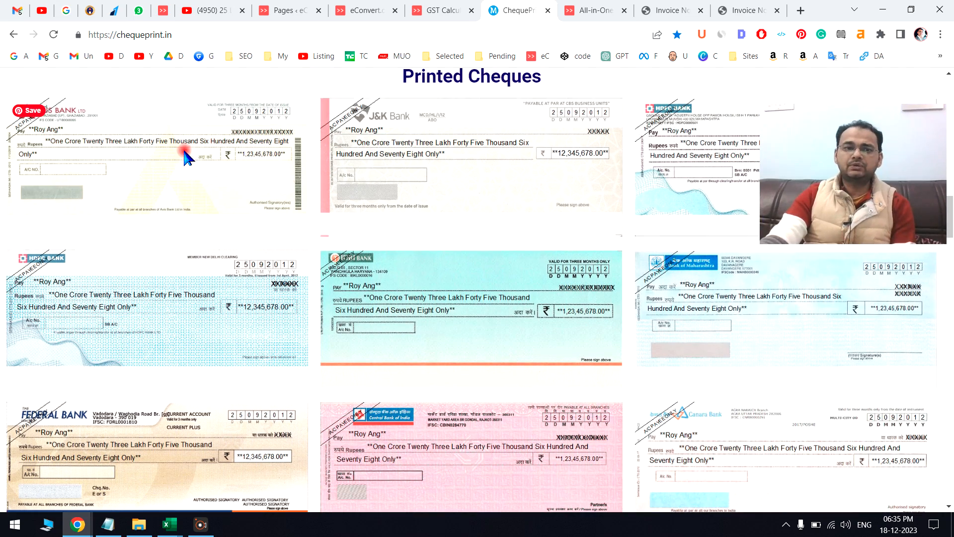
{"action": "scroll", "coordinate": [309, 367], "scroll_direction": "down", "scroll_amount": 10}
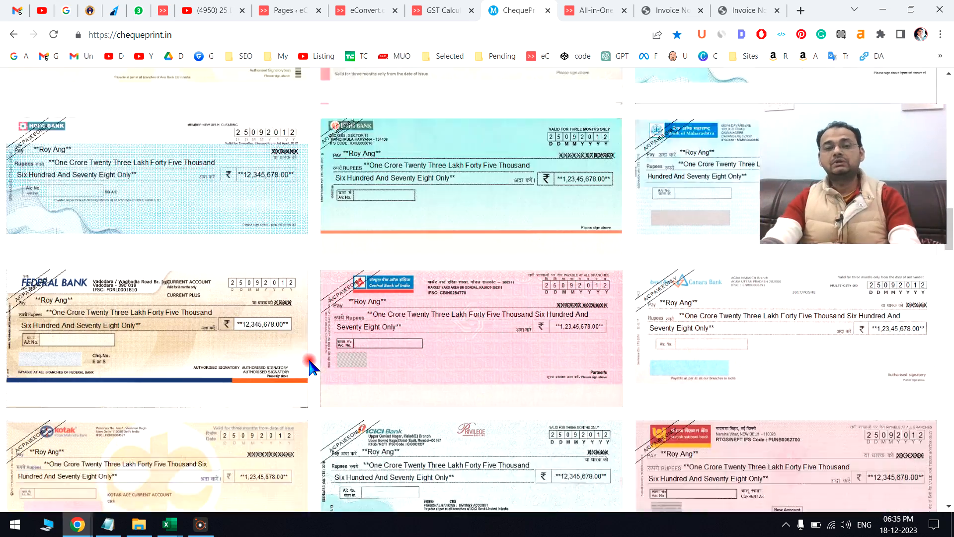
{"action": "scroll", "coordinate": [309, 361], "scroll_direction": "up", "scroll_amount": 4}
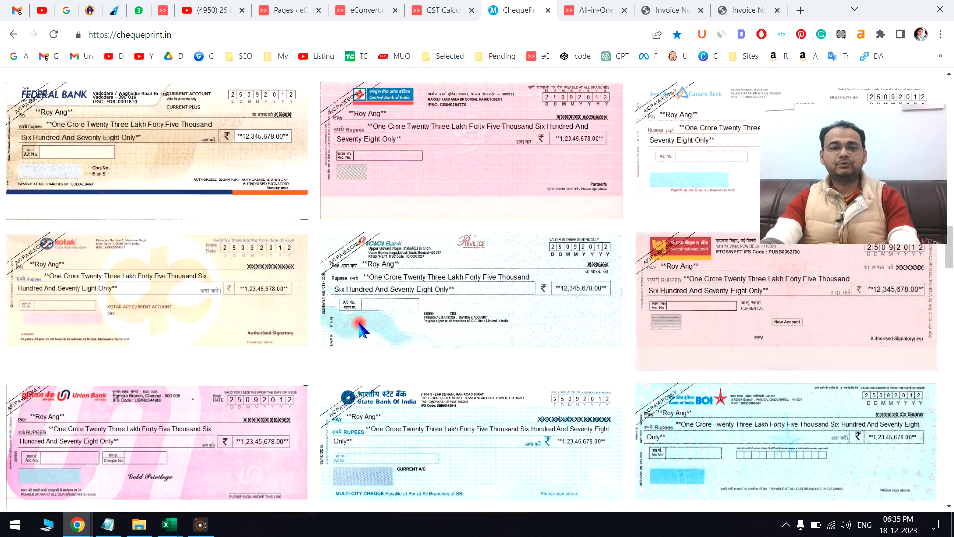
{"action": "scroll", "coordinate": [389, 282], "scroll_direction": "up", "scroll_amount": 8}
{"action": "scroll", "coordinate": [819, 307], "scroll_direction": "down", "scroll_amount": 1}
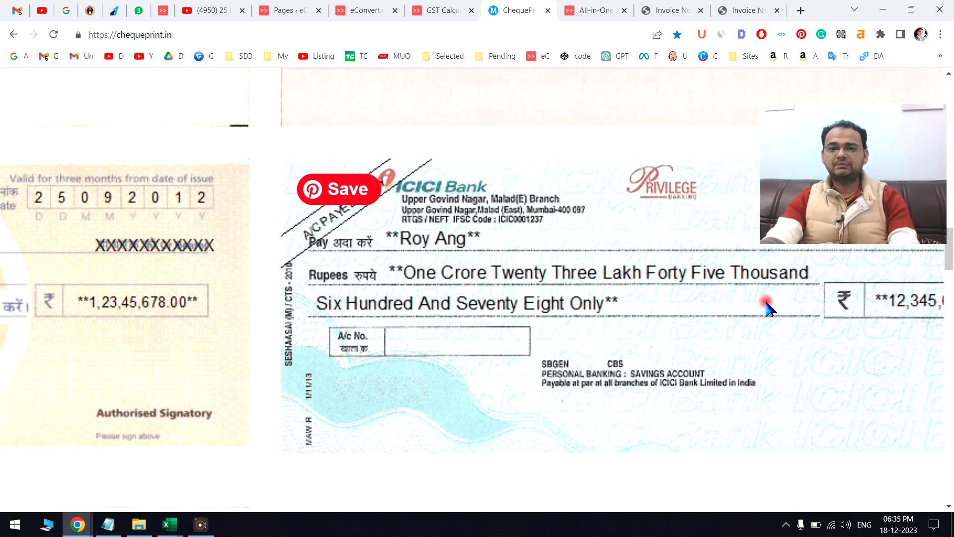
{"action": "scroll", "coordinate": [629, 307], "scroll_direction": "down", "scroll_amount": 8}
{"action": "scroll", "coordinate": [102, 274], "scroll_direction": "up", "scroll_amount": 3}
{"action": "scroll", "coordinate": [74, 273], "scroll_direction": "down", "scroll_amount": 3}
{"action": "scroll", "coordinate": [40, 273], "scroll_direction": "up", "scroll_amount": 5}
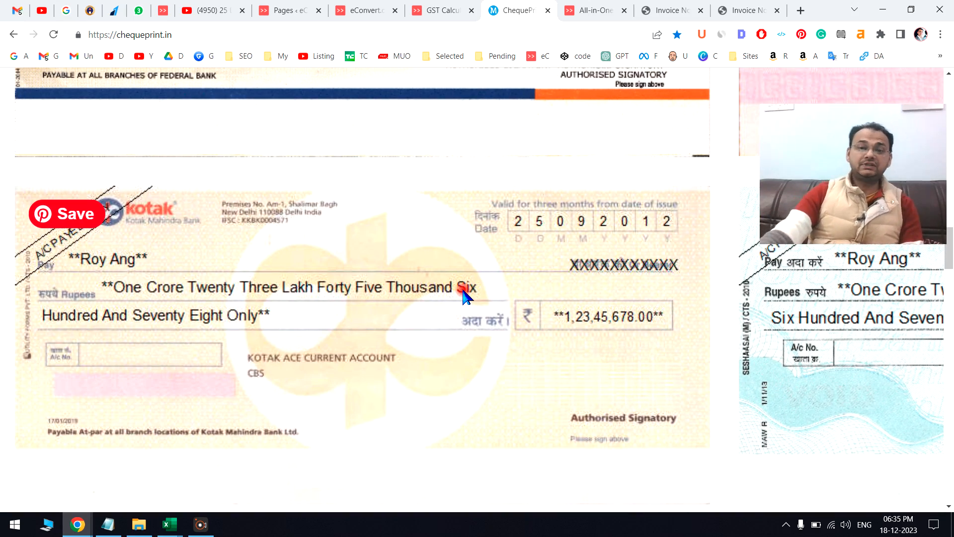
{"action": "scroll", "coordinate": [473, 240], "scroll_direction": "down", "scroll_amount": 5}
{"action": "scroll", "coordinate": [473, 240], "scroll_direction": "up", "scroll_amount": 20}
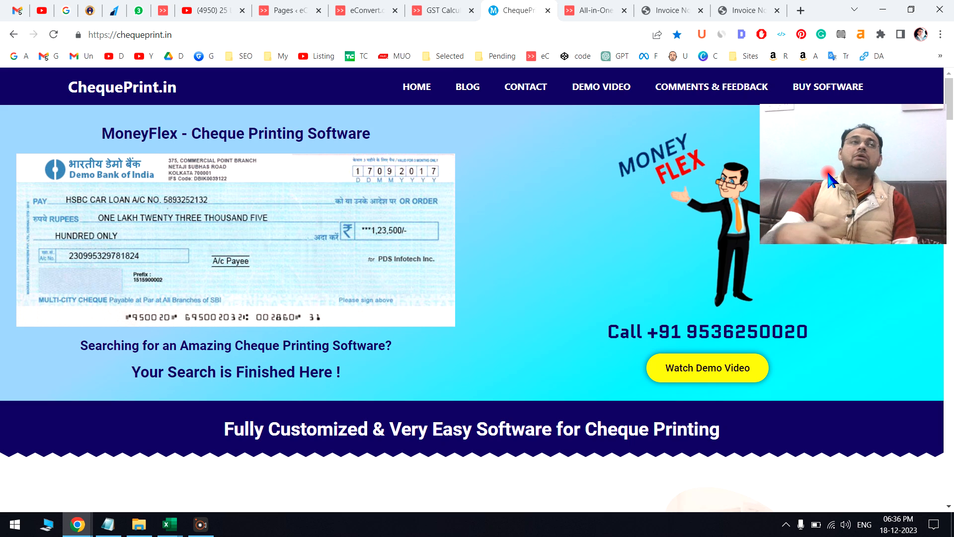
- Switch back to the Excel workbook and inspect the Tax Rate cell and the Rate column for all 13 products on the Invoice sheet
{"action": "left_click", "coordinate": [161, 529]}
{"action": "left_click", "coordinate": [102, 472]}
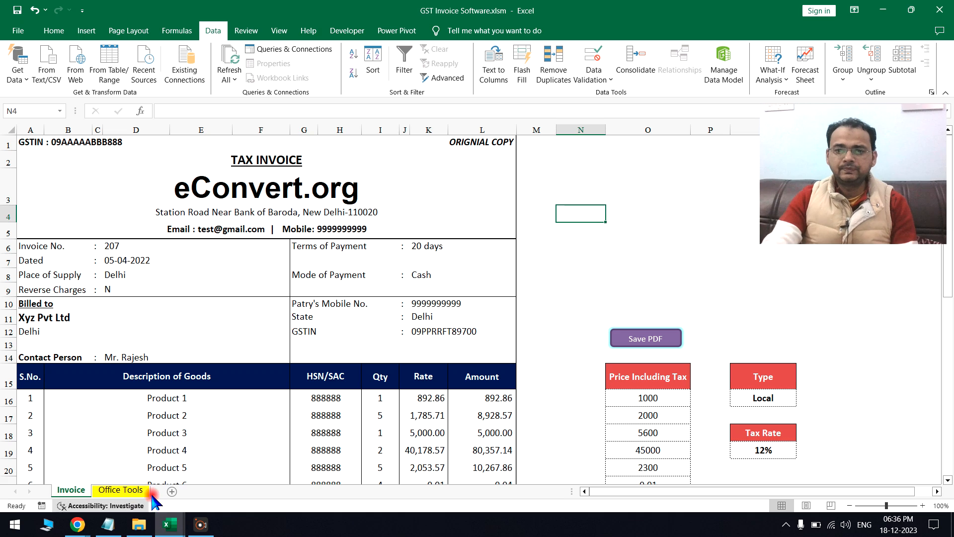
{"action": "left_click", "coordinate": [525, 287]}
{"action": "scroll", "coordinate": [525, 287], "scroll_direction": "down", "scroll_amount": 3}
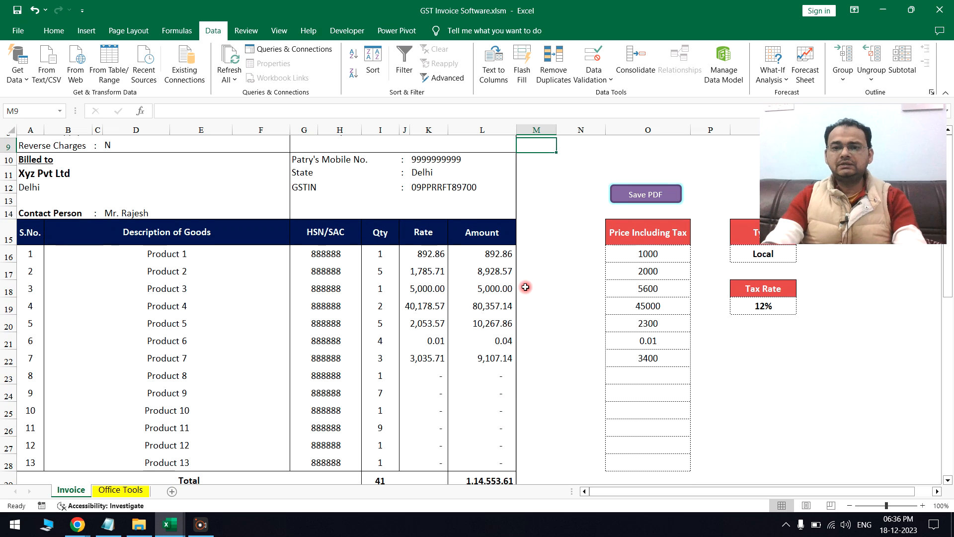
{"action": "left_click", "coordinate": [759, 303]}
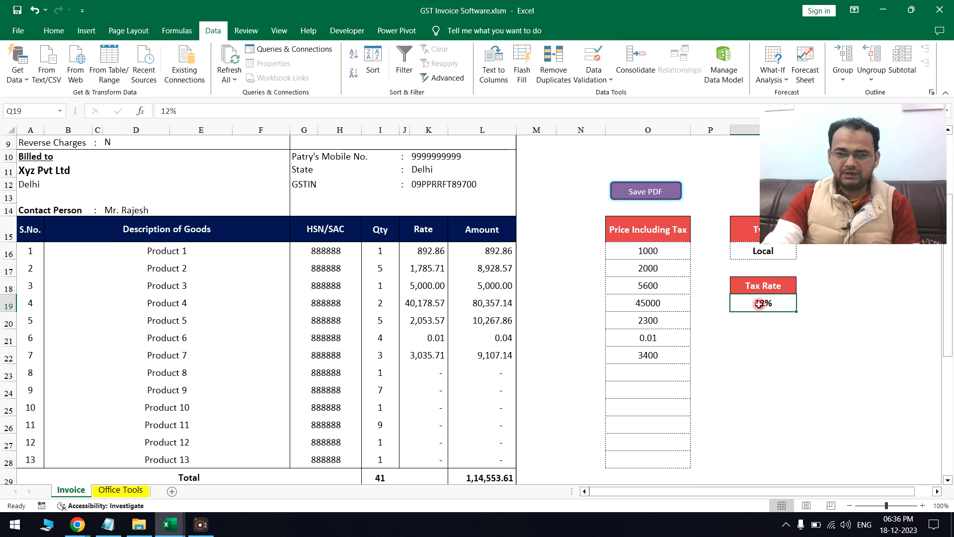
{"action": "left_click_drag", "start_coordinate": [442, 255], "coordinate": [412, 457]}
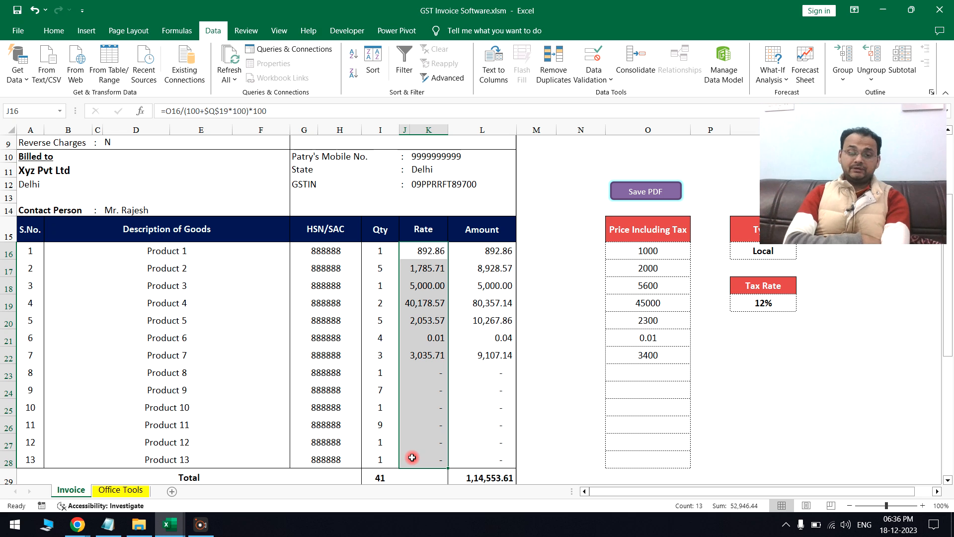
- Check the Amount formula for Product 10, look over the tax and grand total rows, and return to the invoice header
{"action": "left_click", "coordinate": [453, 409]}
{"action": "scroll", "coordinate": [453, 410], "scroll_direction": "down", "scroll_amount": 2}
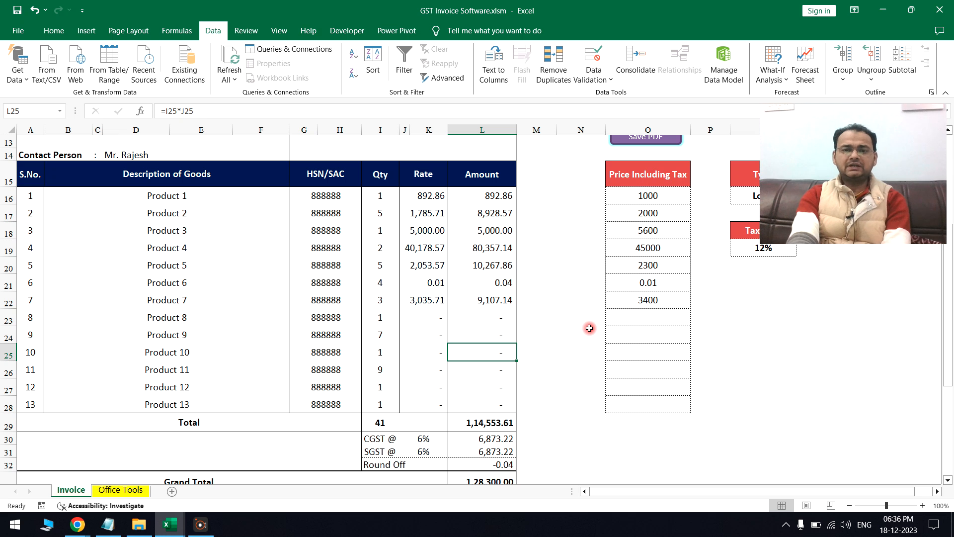
{"action": "scroll", "coordinate": [503, 382], "scroll_direction": "down", "scroll_amount": 1}
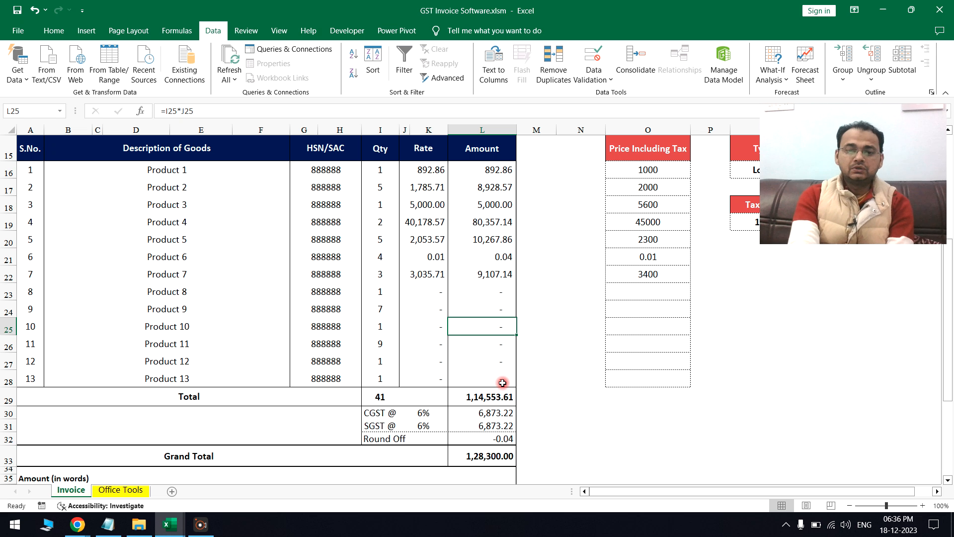
{"action": "scroll", "coordinate": [503, 383], "scroll_direction": "up", "scroll_amount": 5}
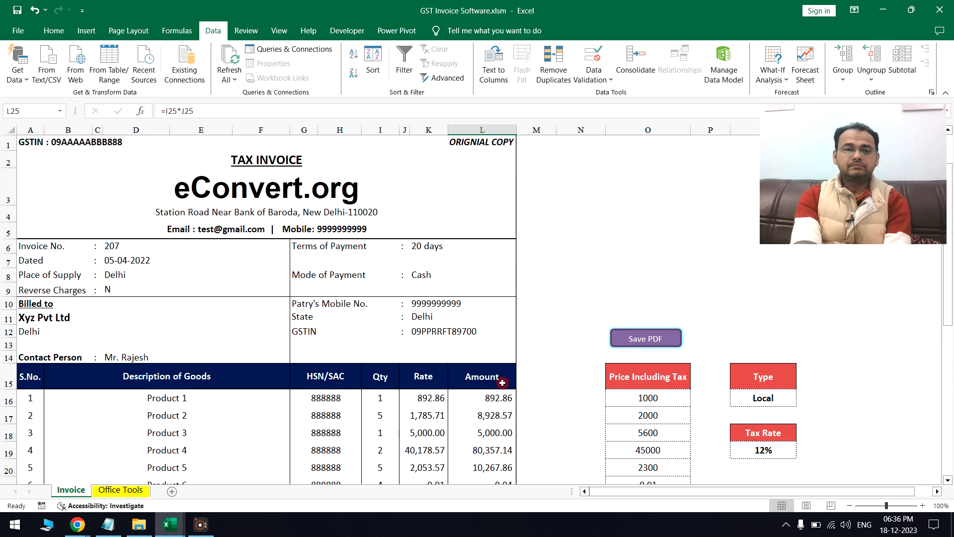